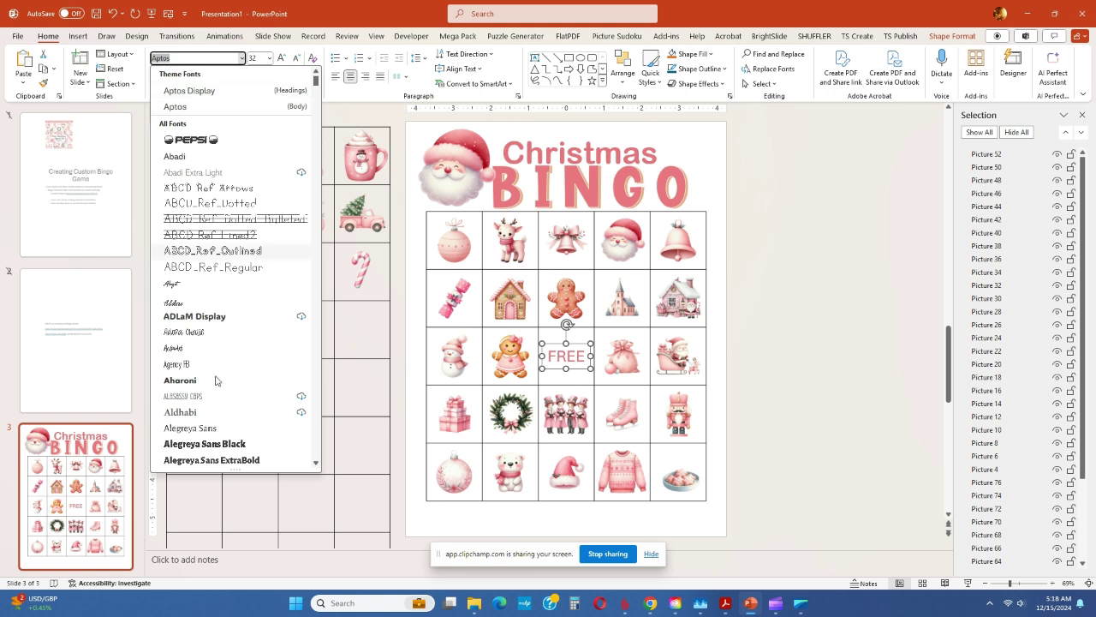
- Add a text box across the page below the bingo grid reading "Pretty Cute Press" and centre its text
{"action": "left_click", "coordinate": [820, 279]}
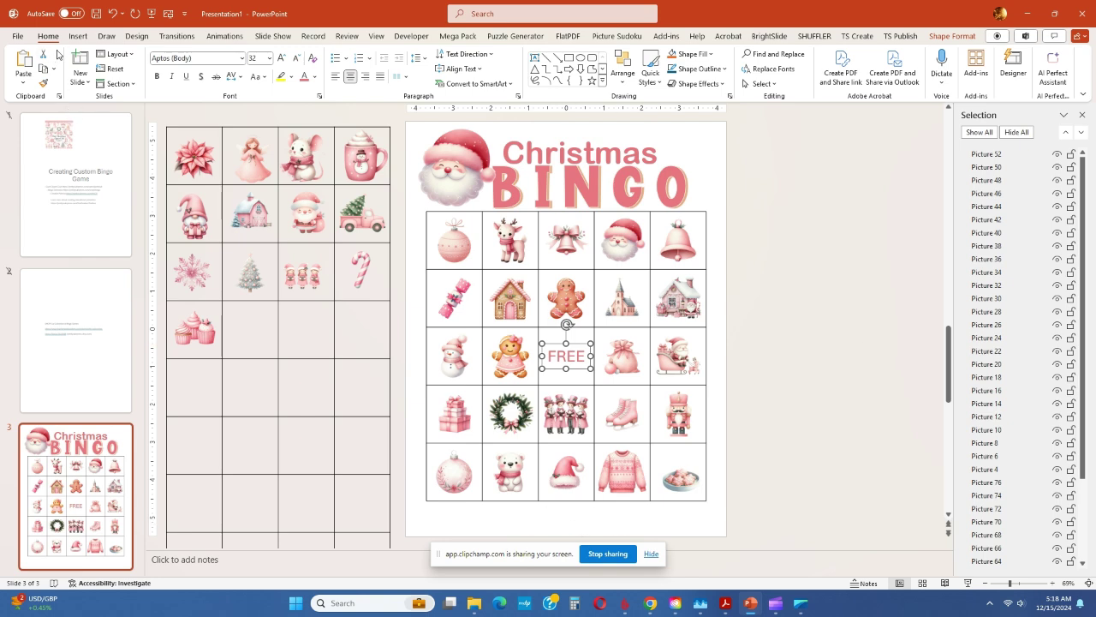
{"action": "left_click", "coordinate": [80, 39]}
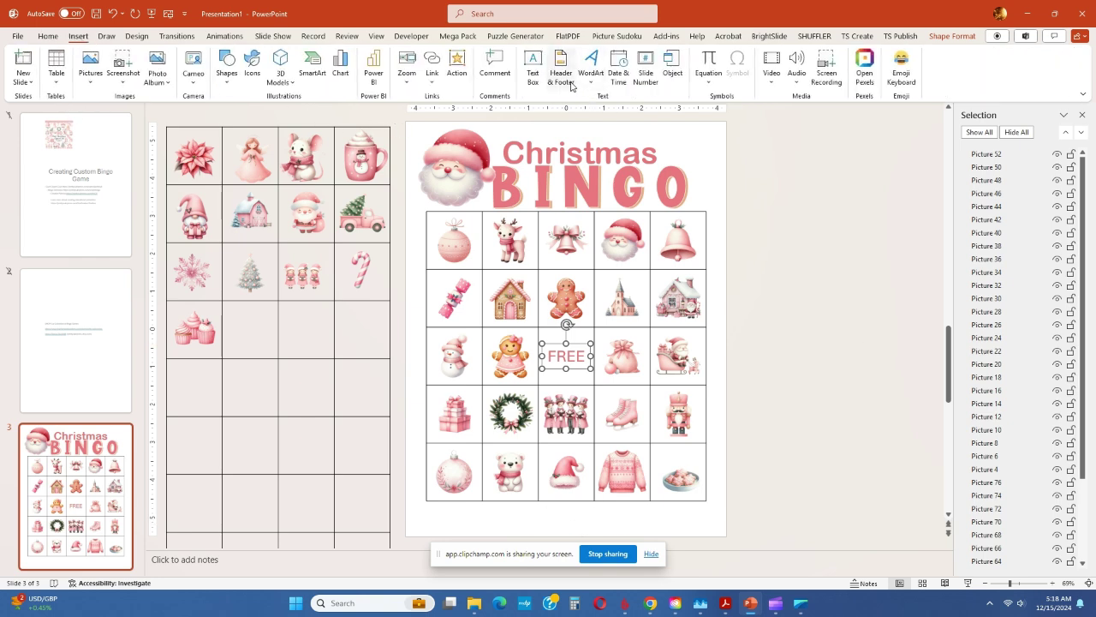
{"action": "left_click", "coordinate": [531, 69]}
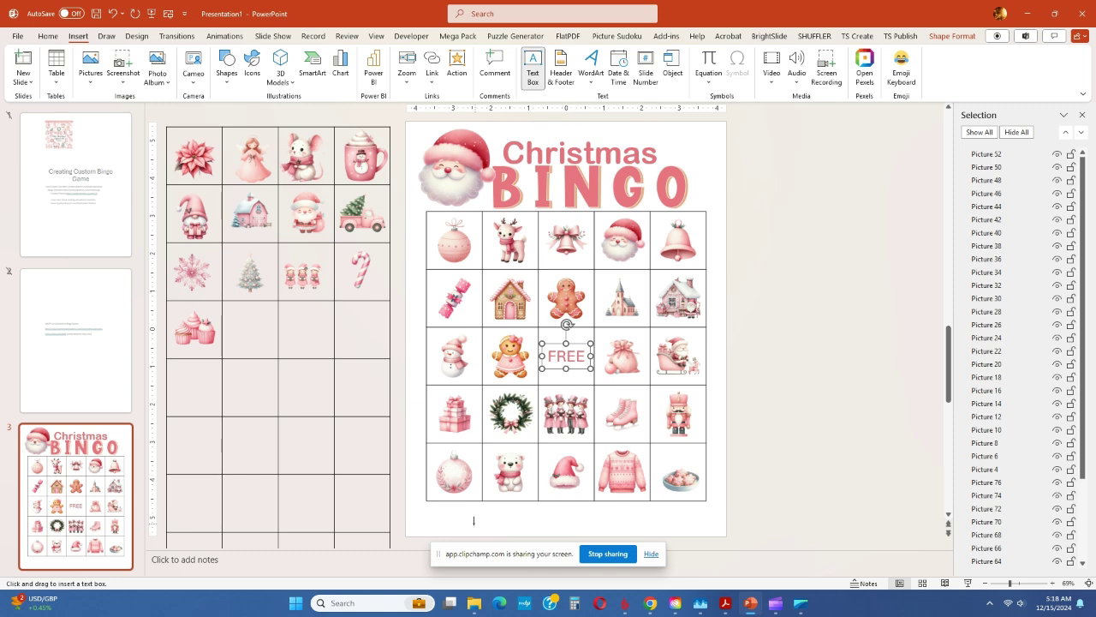
{"action": "left_click_drag", "start_coordinate": [461, 515], "coordinate": [689, 529]}
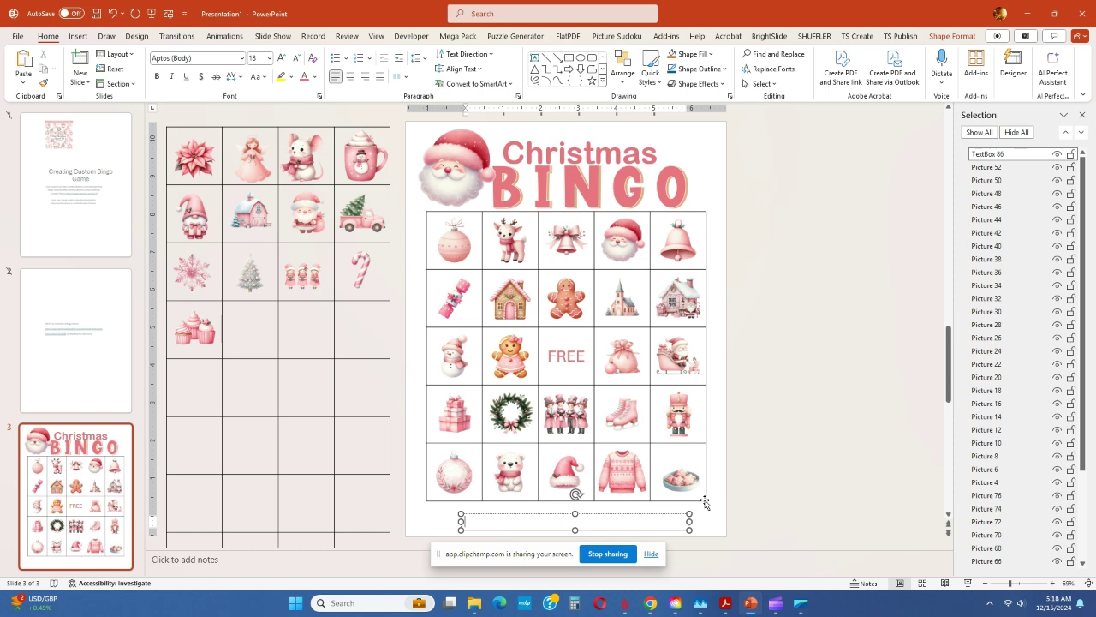
{"action": "type", "text": "Pretty Cute Press"}
{"action": "left_click", "coordinate": [358, 79]}
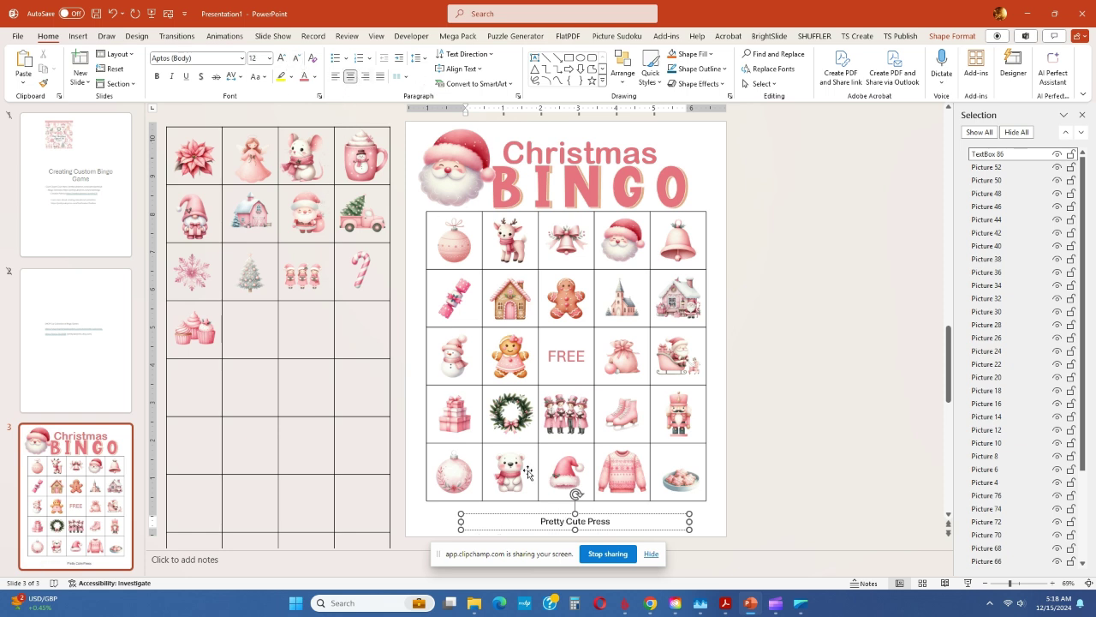
- Reduce the "Pretty Cute Press" text to 11 pt and move its box slightly lower beneath the grid
{"action": "left_click_drag", "start_coordinate": [540, 521], "coordinate": [610, 521]}
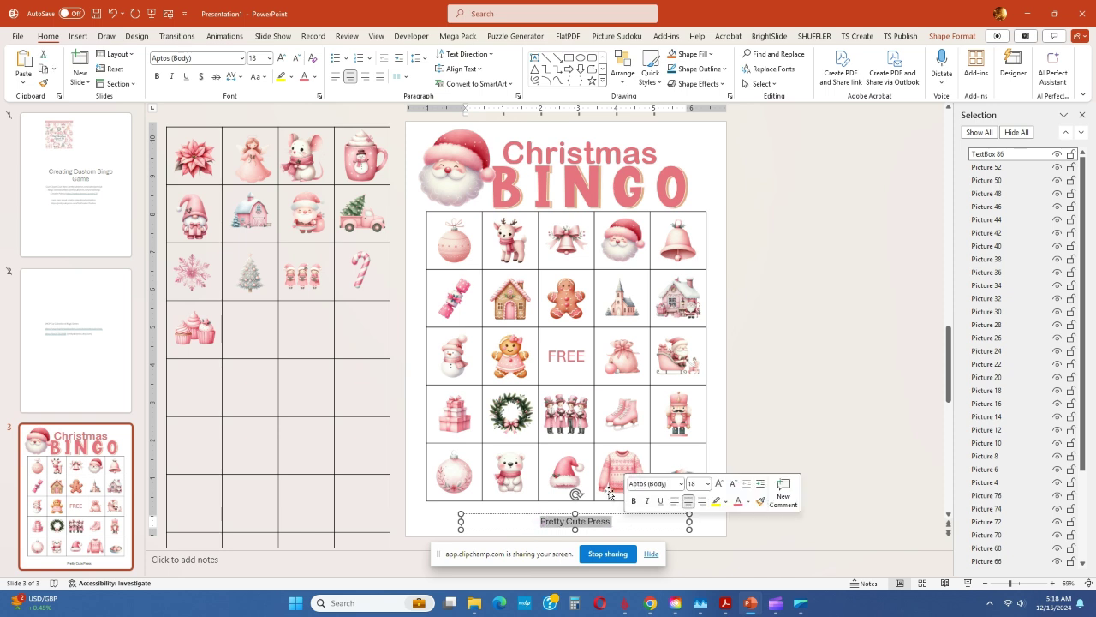
{"action": "left_click", "coordinate": [296, 62]}
{"action": "left_click", "coordinate": [296, 62]}
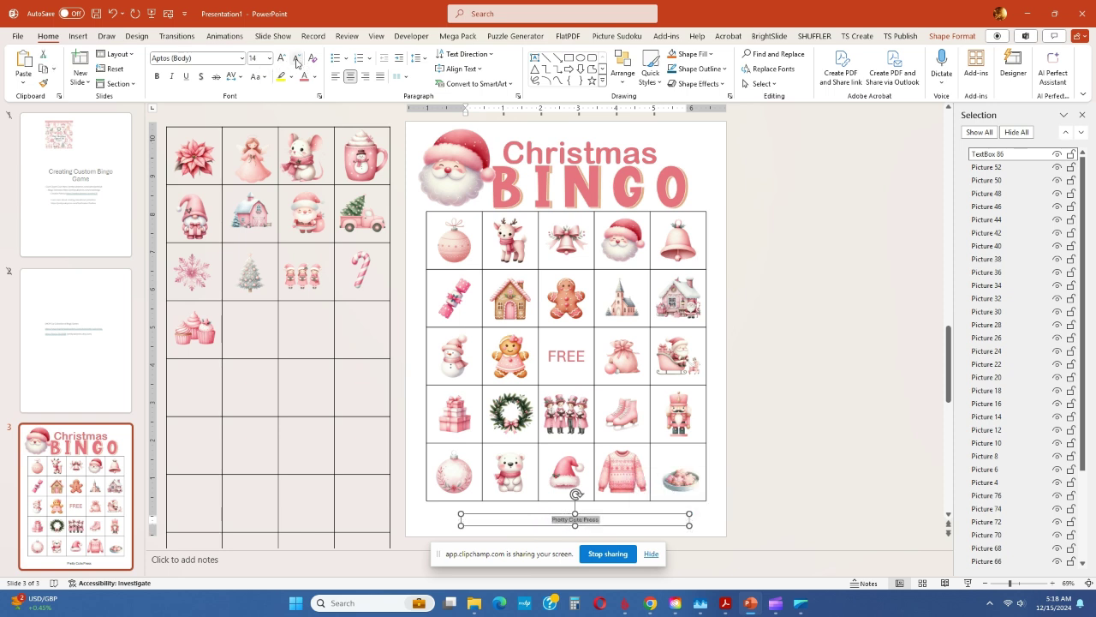
{"action": "left_click", "coordinate": [297, 62]}
{"action": "left_click", "coordinate": [297, 63]}
{"action": "left_click_drag", "start_coordinate": [634, 517], "coordinate": [636, 520]}
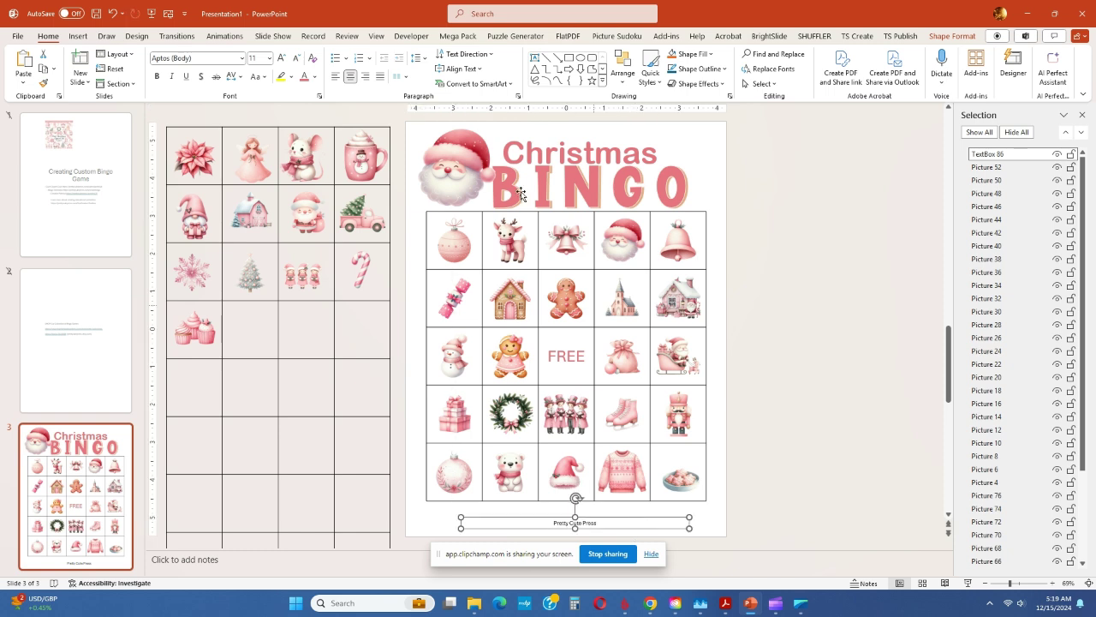
- Change the "Pretty Cute Press" text to uppercase with Very Loose character spacing
{"action": "left_click", "coordinate": [265, 77]}
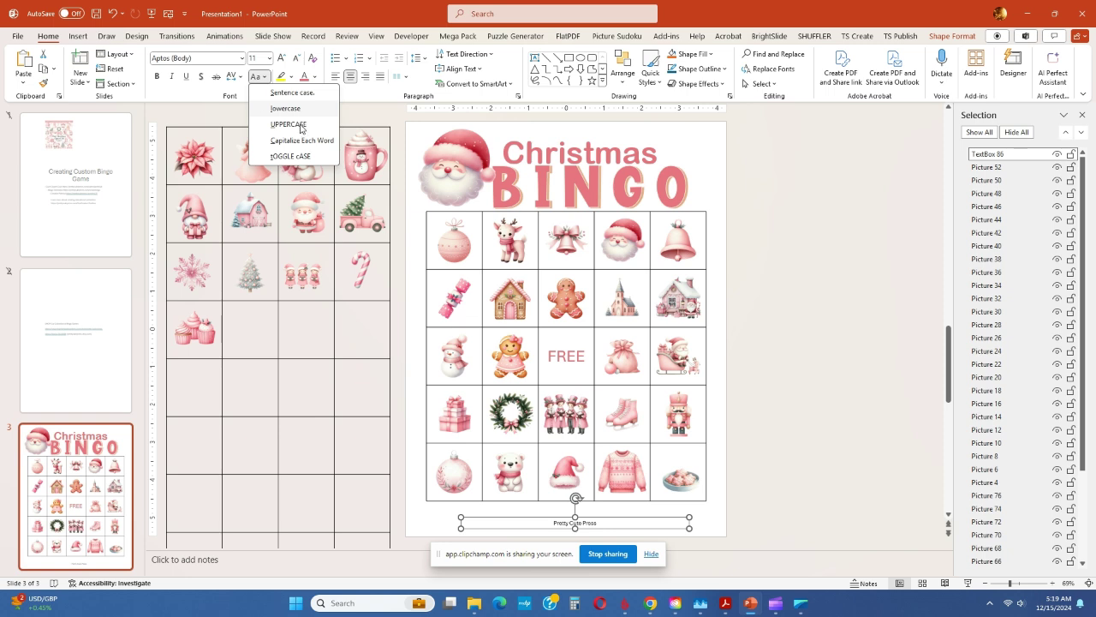
{"action": "left_click", "coordinate": [301, 126]}
{"action": "left_click", "coordinate": [242, 78]}
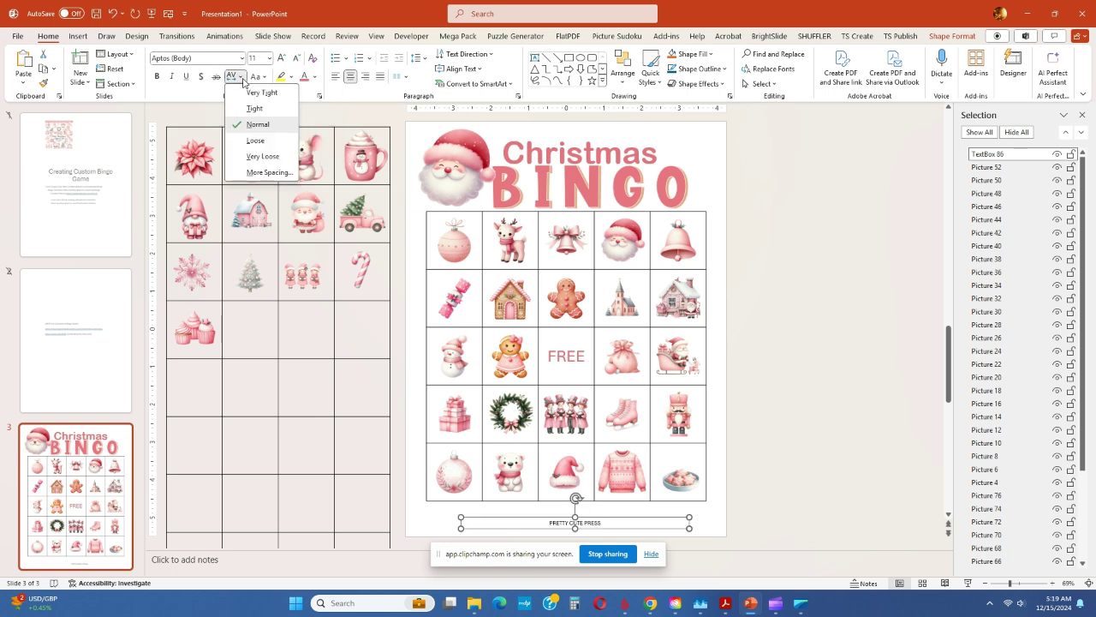
{"action": "left_click", "coordinate": [266, 159]}
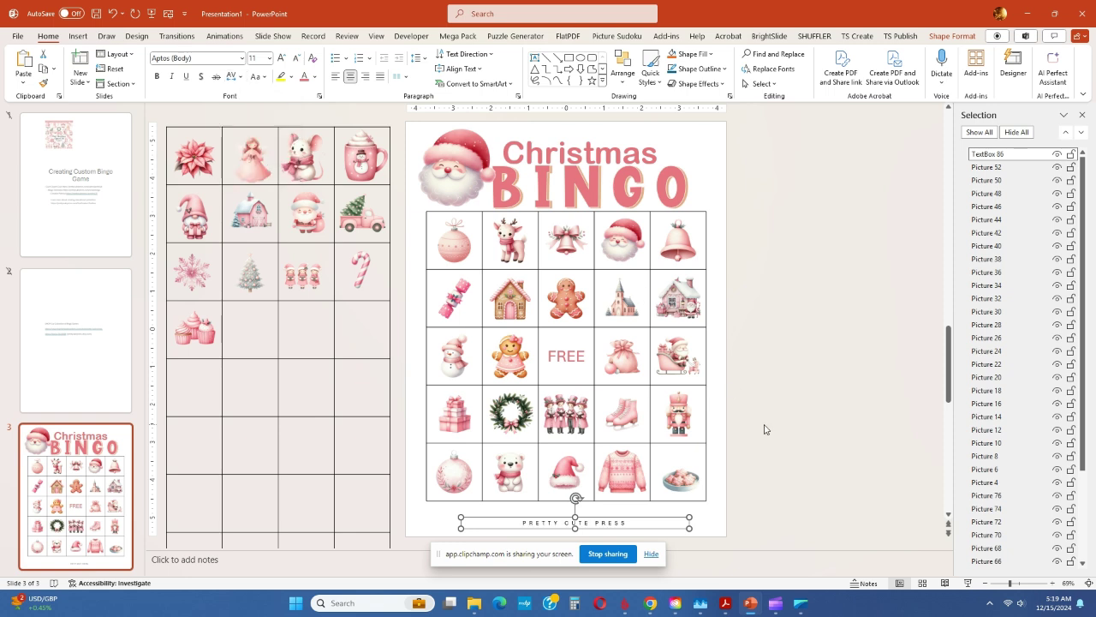
- Reduce the "PRETTY CUTE PRESS" text to 9 pt and centre its box under the bingo grid
{"action": "left_click", "coordinate": [296, 58]}
{"action": "left_click", "coordinate": [297, 58]}
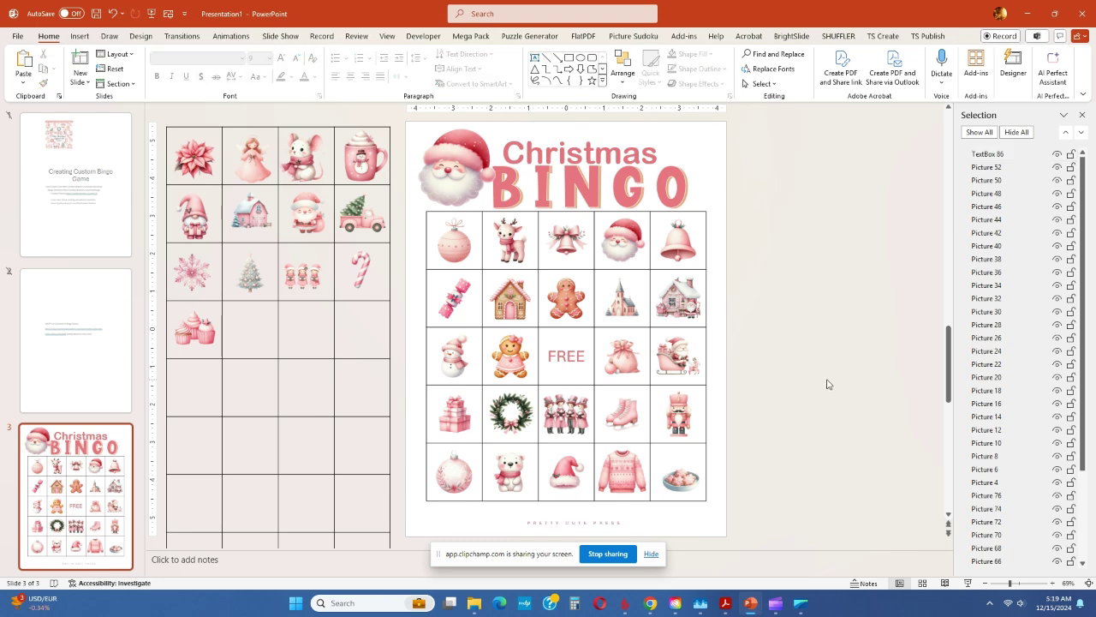
{"action": "key", "text": "Escape"}
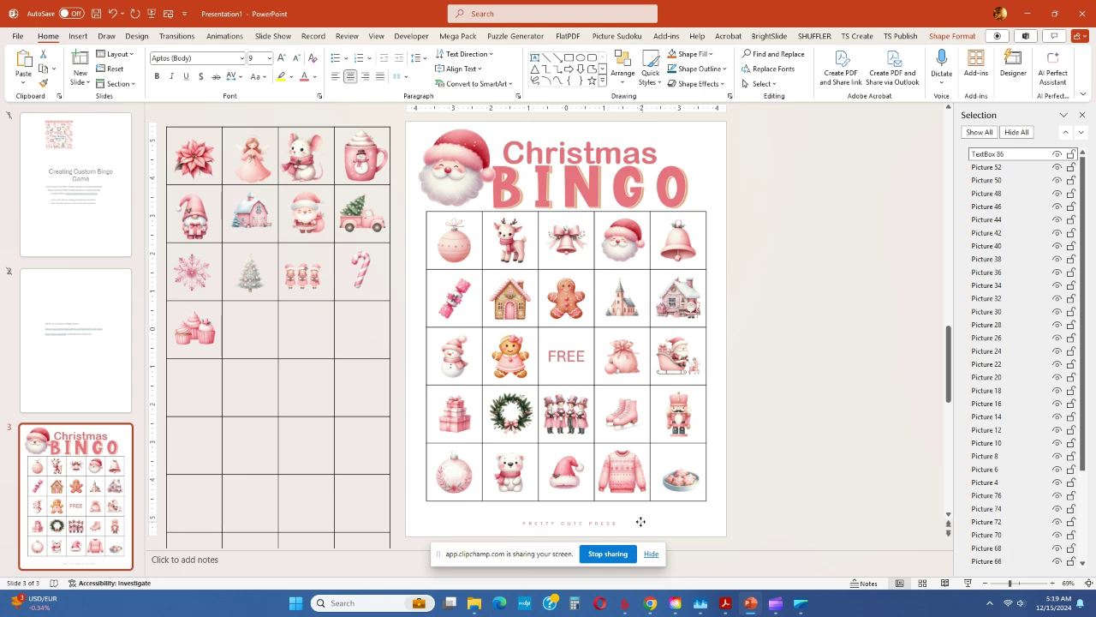
{"action": "left_click", "coordinate": [823, 358]}
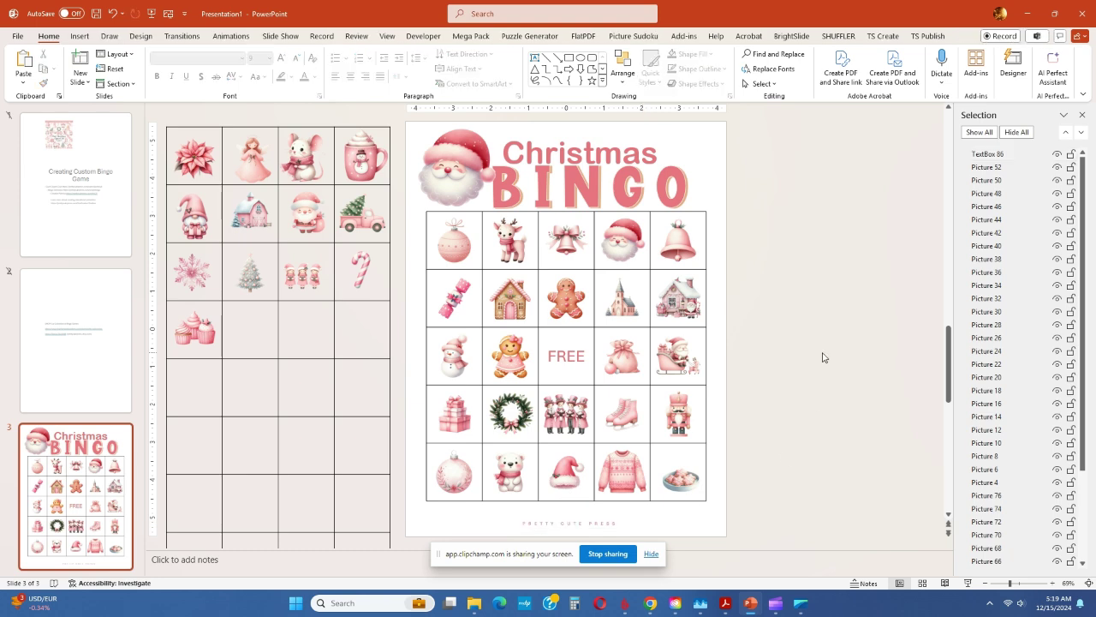
- Cut the "PRETTY CUTE PRESS" text box from the bingo slide
{"action": "left_click", "coordinate": [615, 522]}
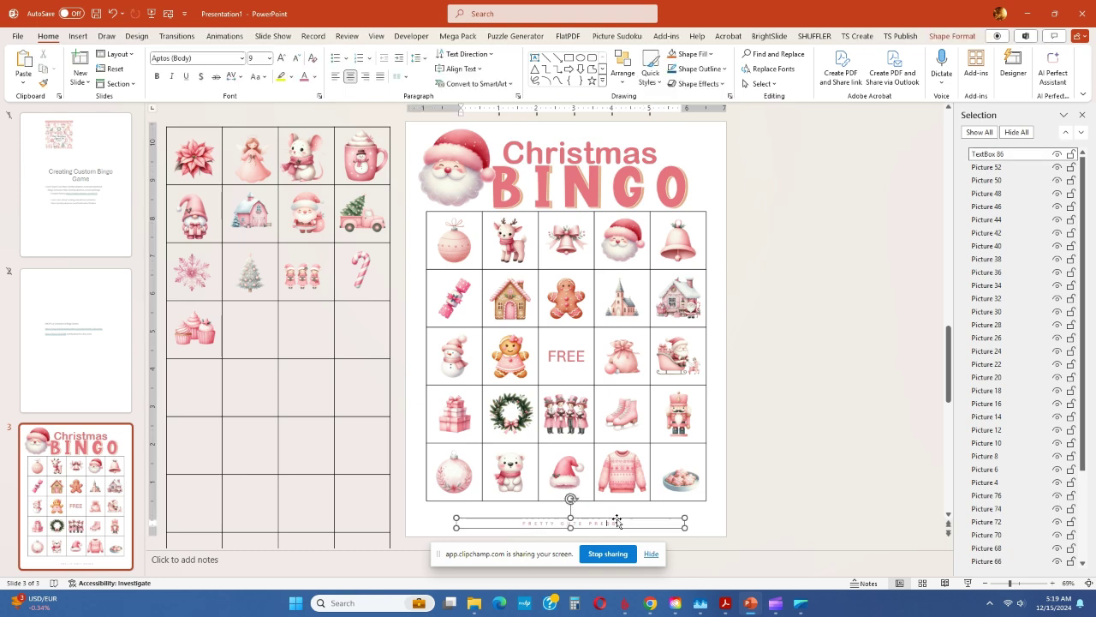
{"action": "left_click", "coordinate": [617, 521]}
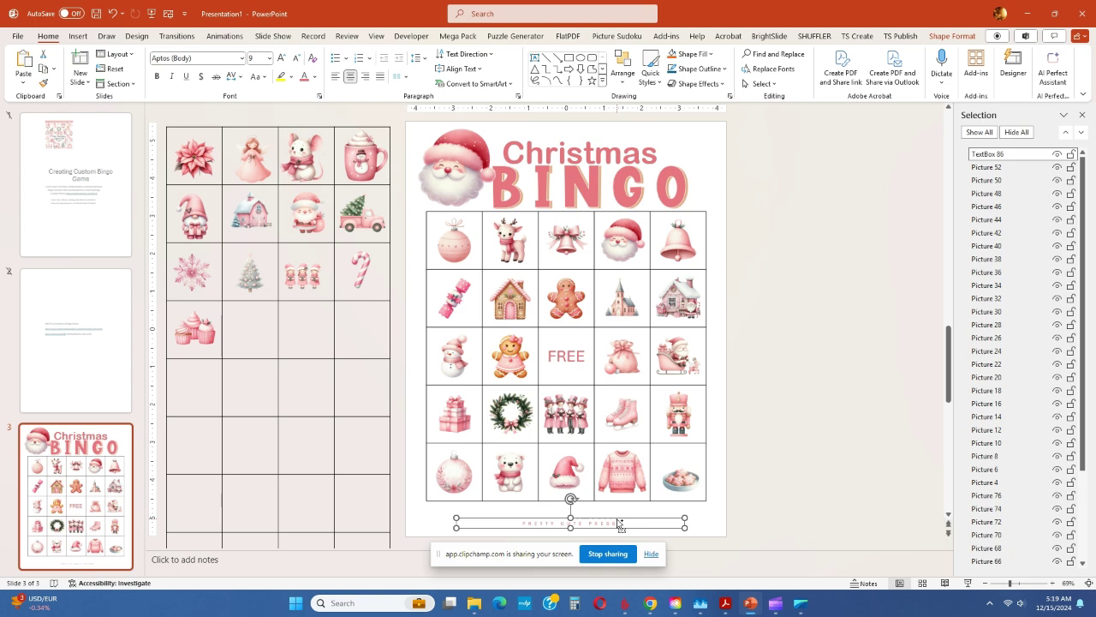
{"action": "key", "text": "Delete"}
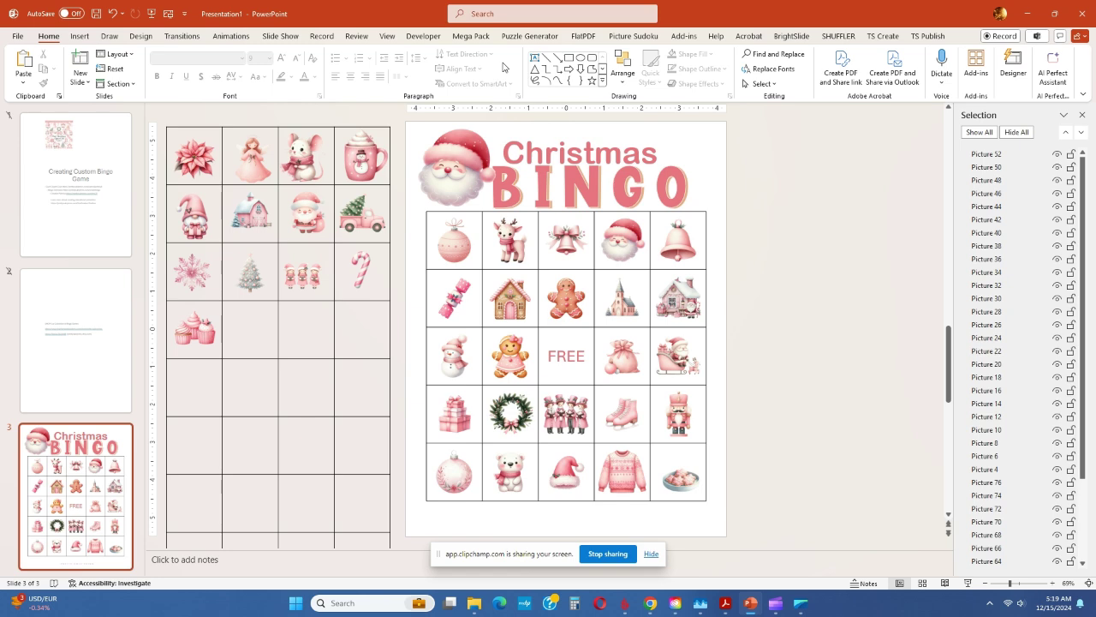
- Open the slide master and delete its date, footer and slide number placeholders
{"action": "left_click", "coordinate": [386, 37]}
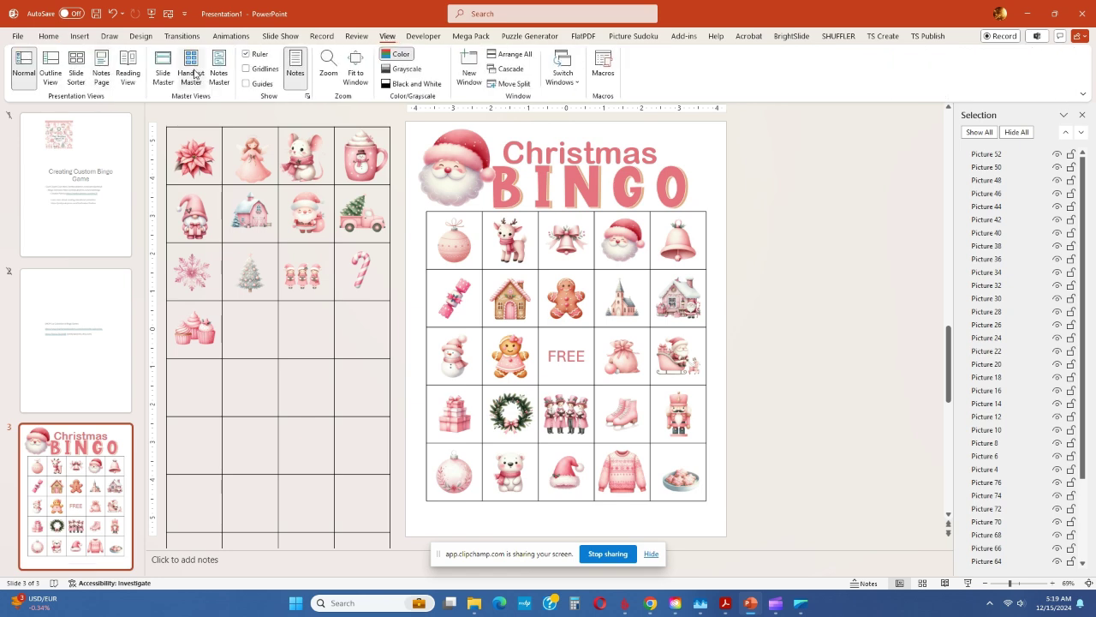
{"action": "left_click", "coordinate": [163, 71]}
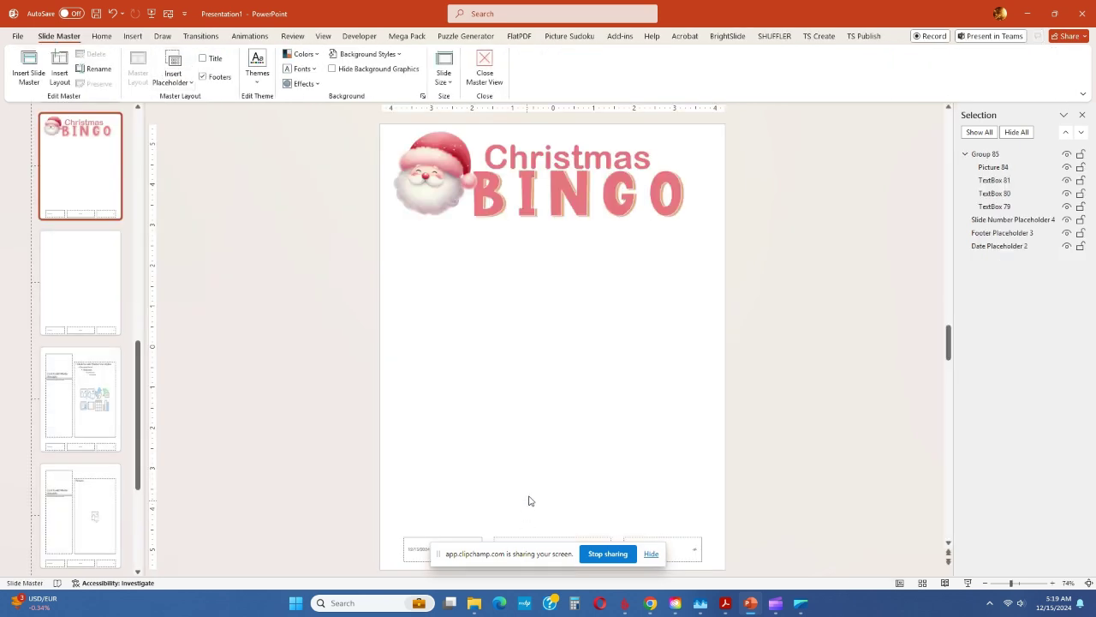
{"action": "left_click_drag", "start_coordinate": [375, 514], "coordinate": [743, 568]}
{"action": "key", "text": "ctrl+x"}
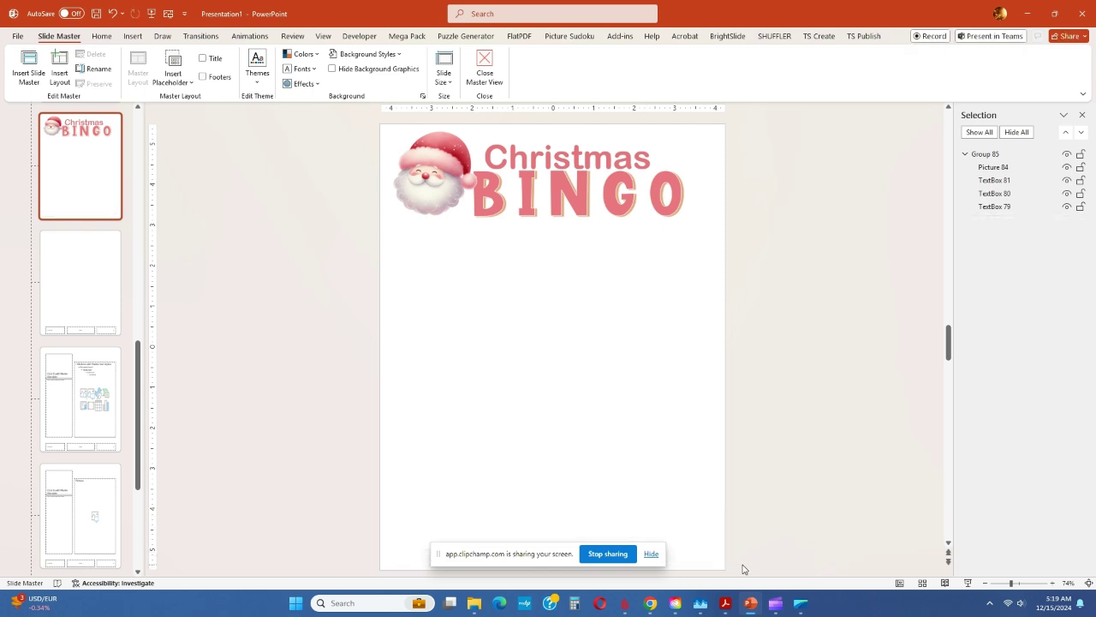
- Paste the "PRETTY CUTE PRESS" text box onto the foot of the slide master and close the master view
{"action": "key", "text": "ctrl+v"}
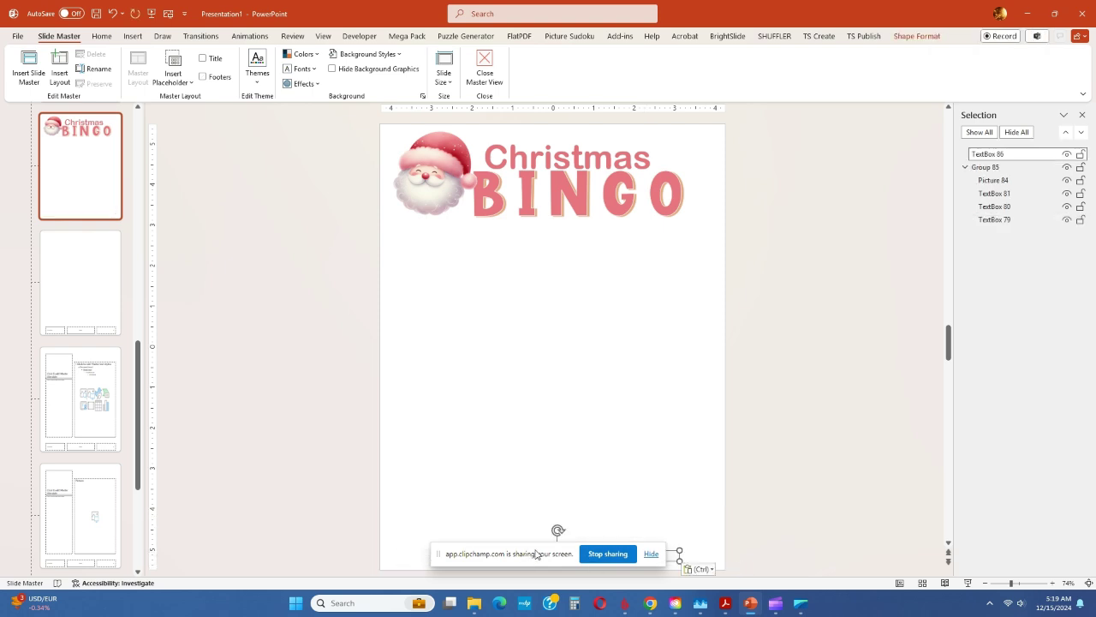
{"action": "left_click_drag", "start_coordinate": [539, 555], "coordinate": [227, 531]}
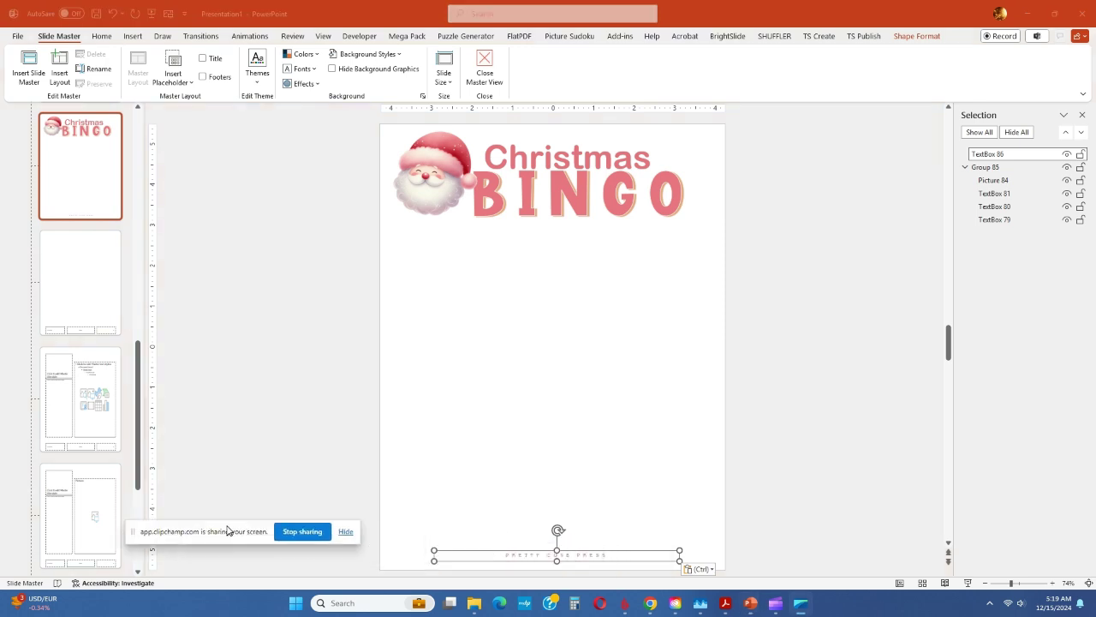
{"action": "left_click", "coordinate": [493, 84]}
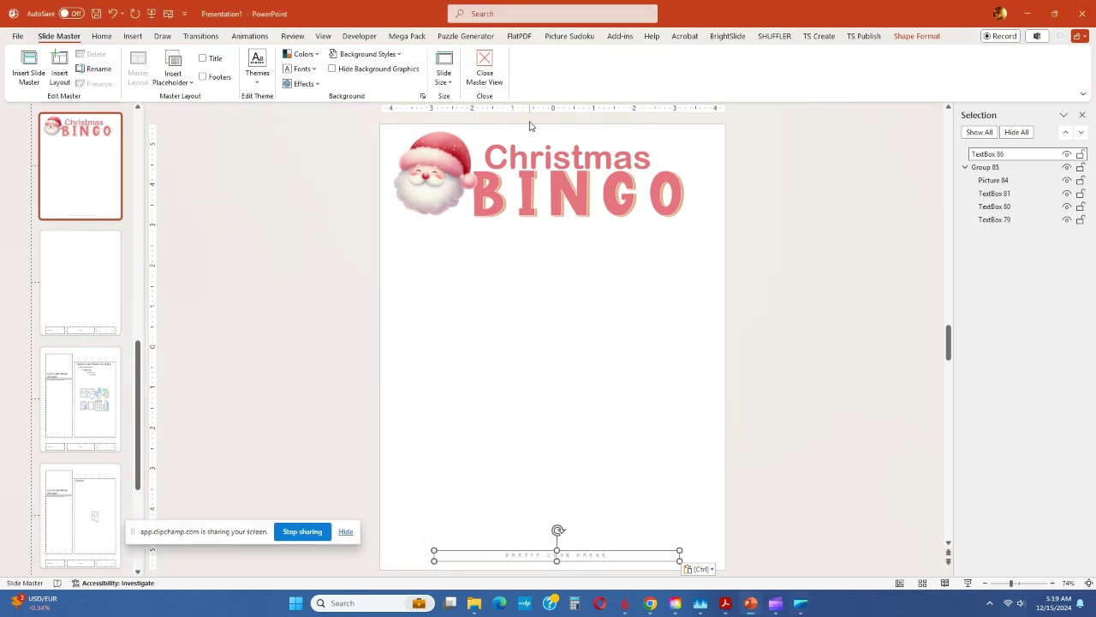
{"action": "left_click", "coordinate": [485, 75]}
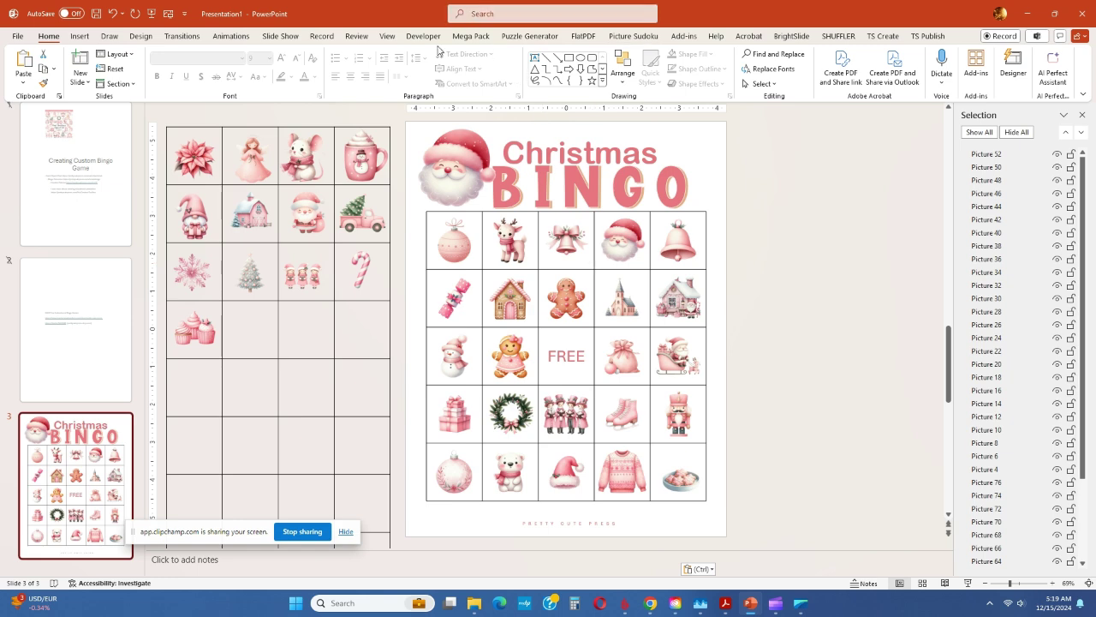
- Start Generate Bingo Cards from the Bingo Creator add-in and set the number of pages to 30
{"action": "left_click", "coordinate": [684, 36]}
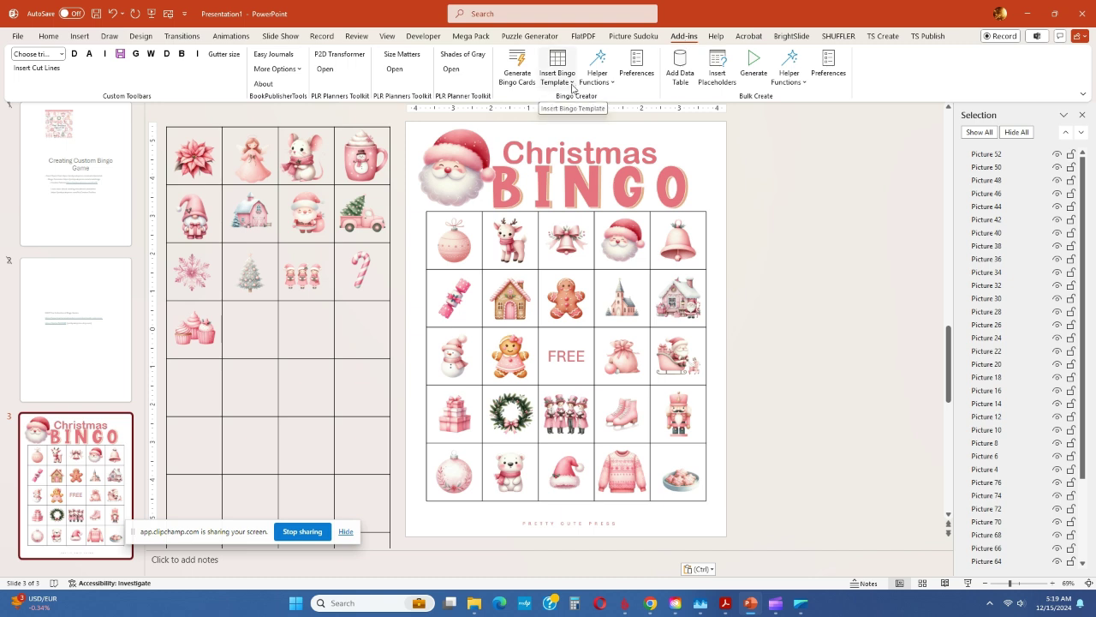
{"action": "left_click", "coordinate": [521, 76]}
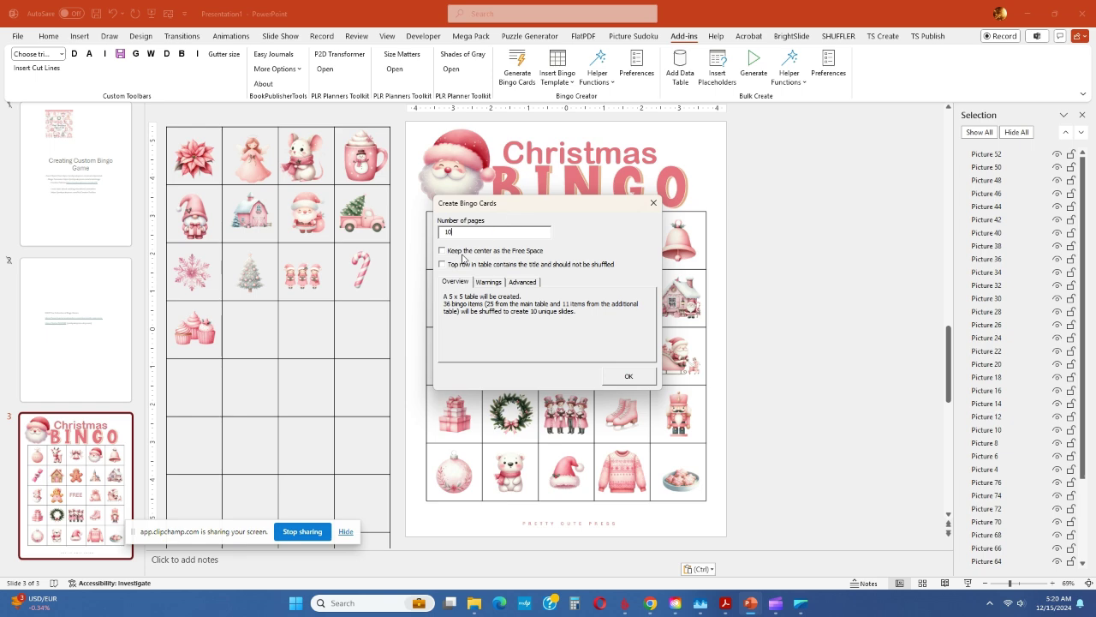
{"action": "left_click_drag", "start_coordinate": [538, 206], "coordinate": [499, 234]}
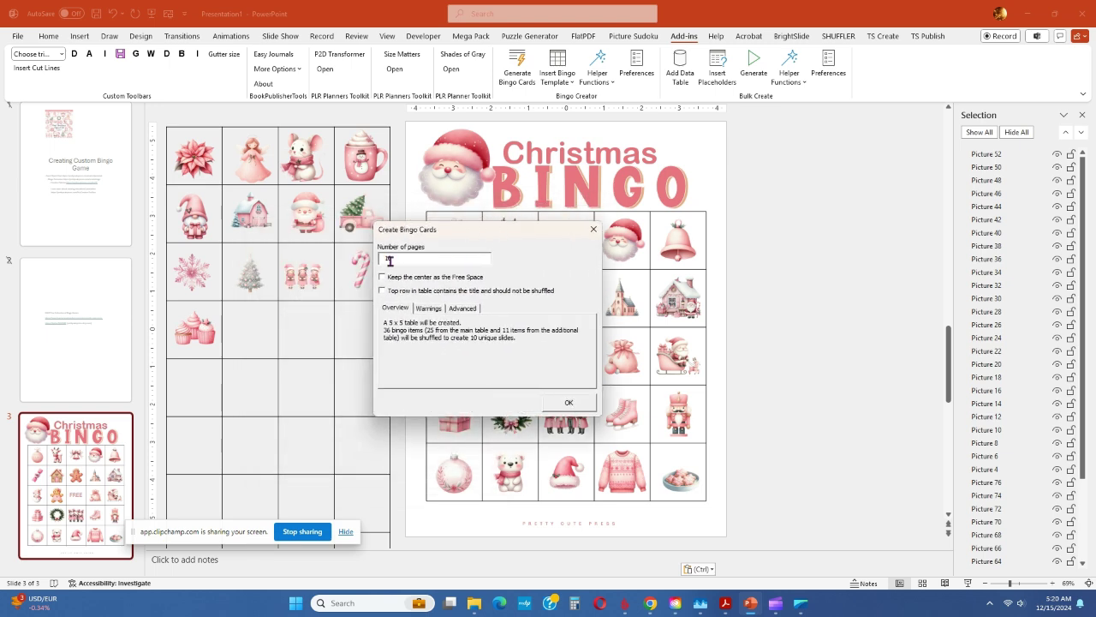
{"action": "left_click_drag", "start_coordinate": [392, 259], "coordinate": [382, 249]}
{"action": "type", "text": "30"}
{"action": "left_click_drag", "start_coordinate": [512, 234], "coordinate": [474, 198]}
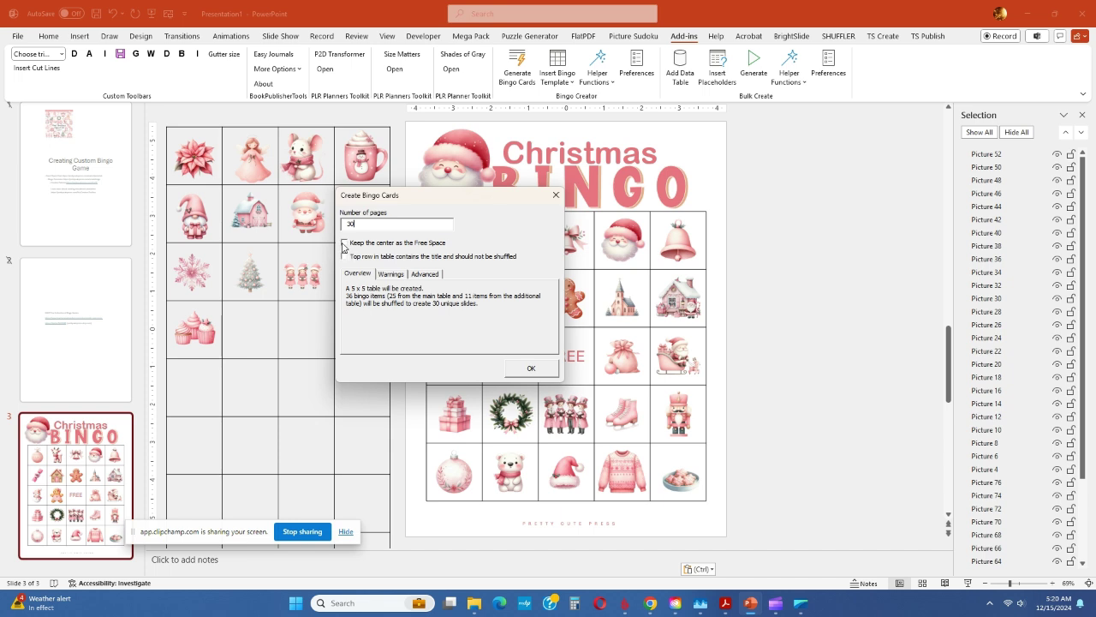
{"action": "left_click_drag", "start_coordinate": [487, 201], "coordinate": [354, 230]}
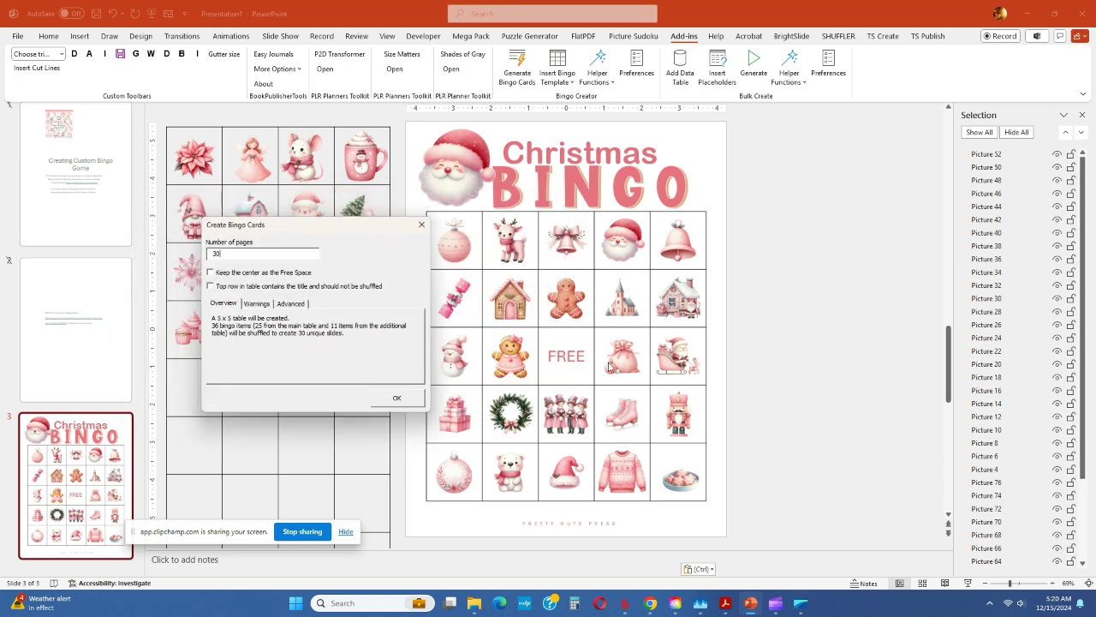
- Enable keeping the center as the Free Space and generate the bingo cards
{"action": "left_click", "coordinate": [209, 274]}
{"action": "left_click_drag", "start_coordinate": [321, 231], "coordinate": [363, 216]}
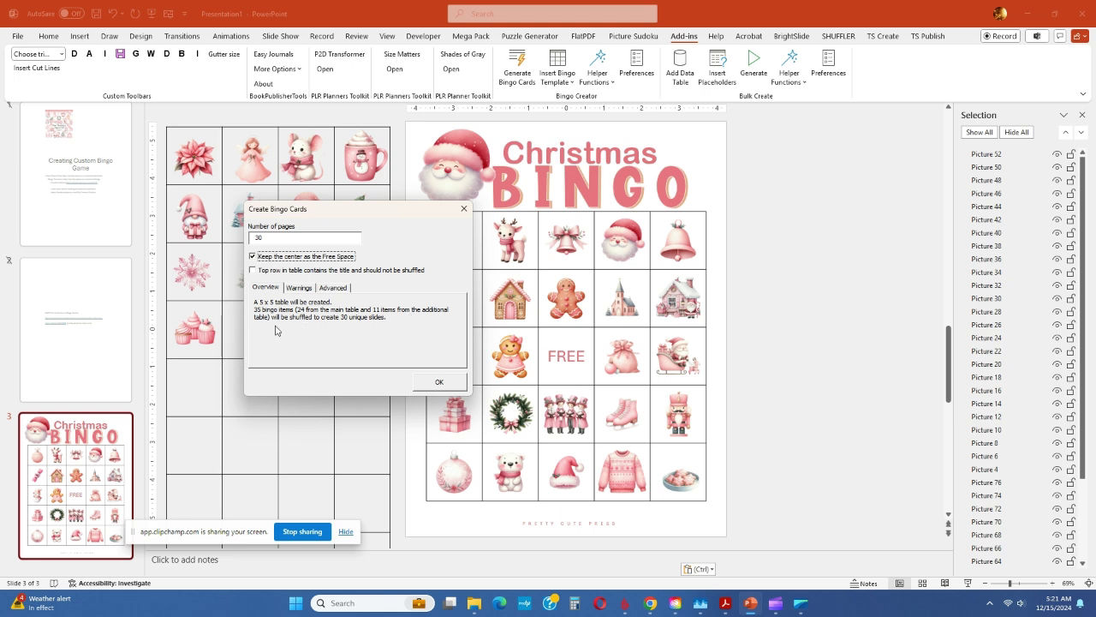
{"action": "left_click", "coordinate": [442, 382]}
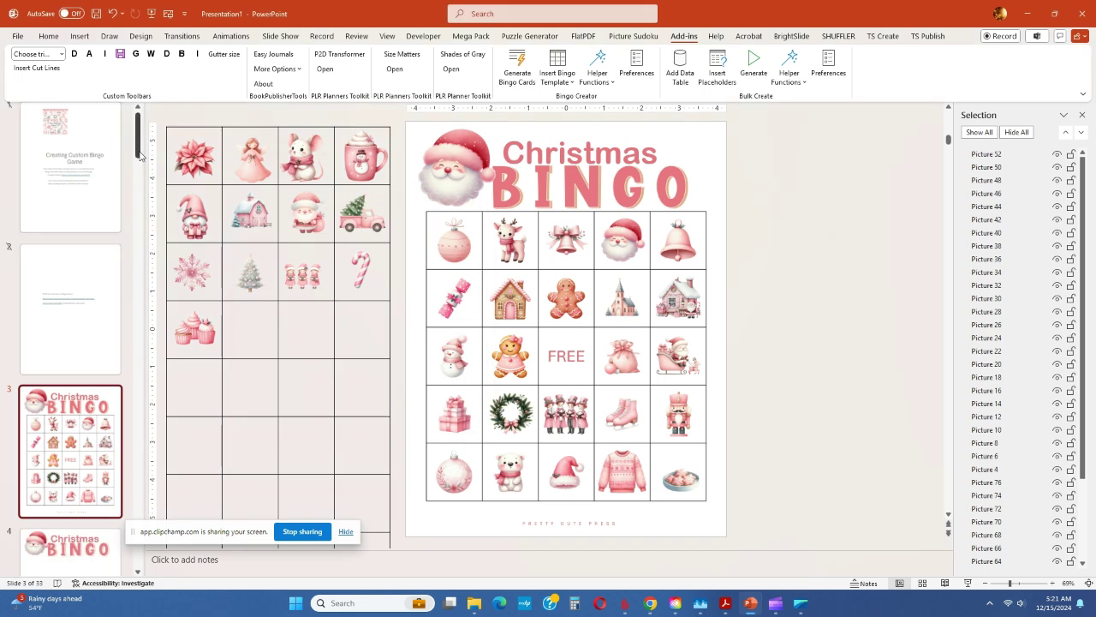
- Review all the generated bingo card slides in Slide Sorter view
{"action": "left_click", "coordinate": [923, 584]}
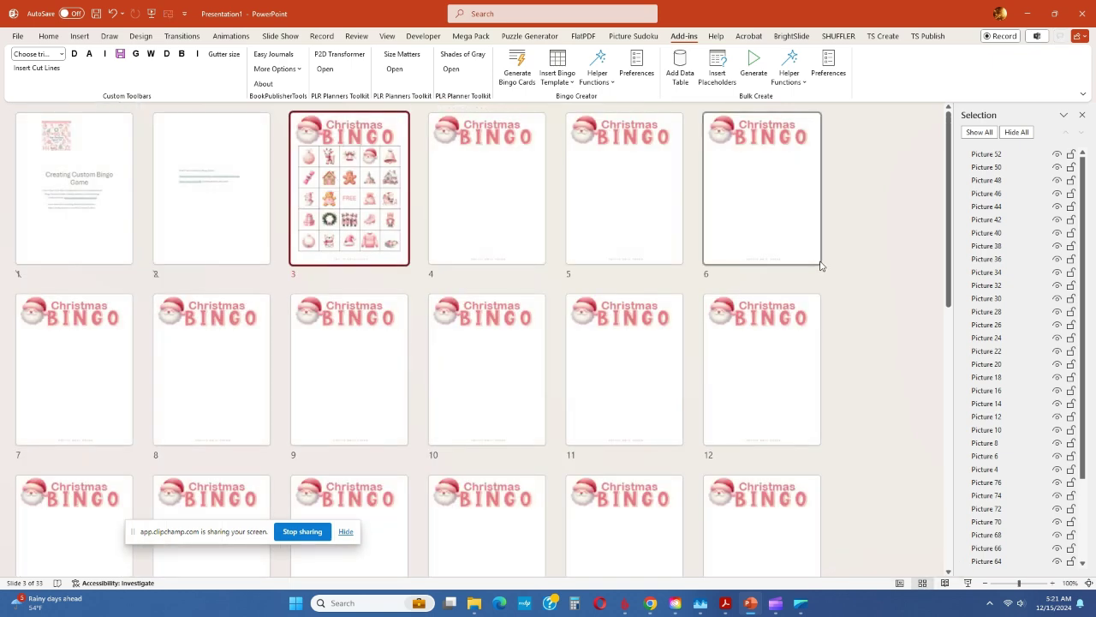
{"action": "scroll", "coordinate": [825, 326], "scroll_direction": "down", "scroll_amount": 10}
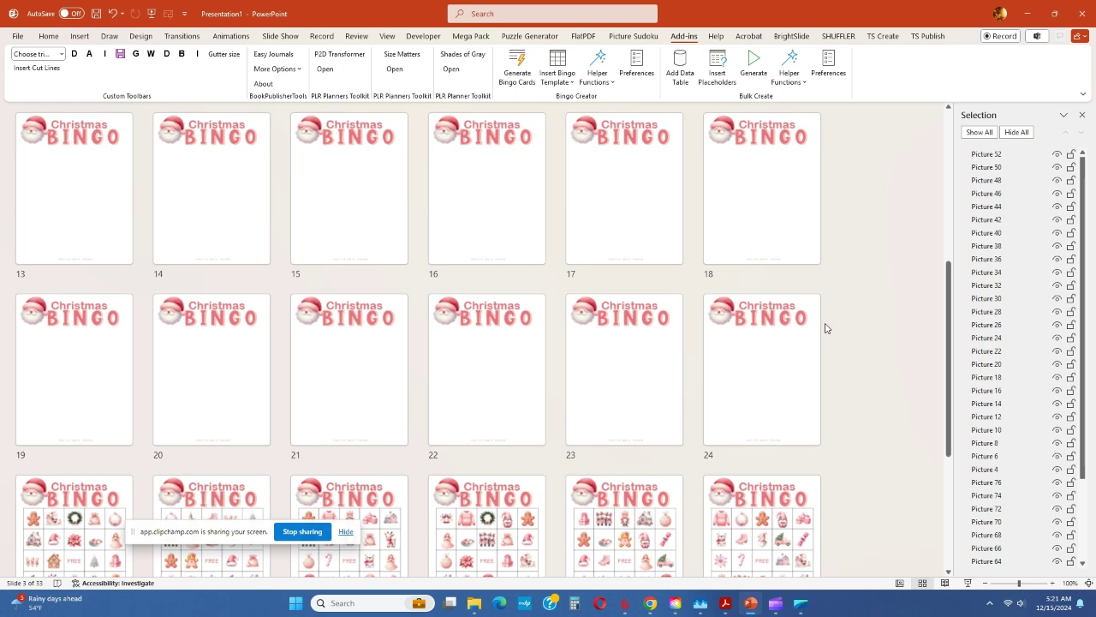
{"action": "scroll", "coordinate": [825, 328], "scroll_direction": "down", "scroll_amount": 2}
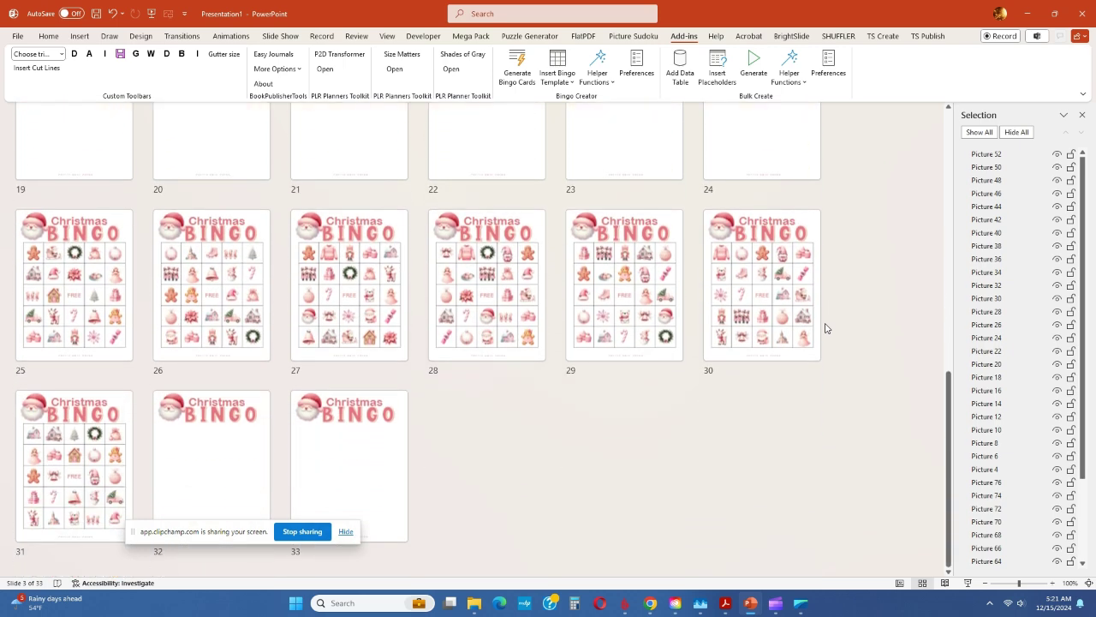
{"action": "scroll", "coordinate": [827, 328], "scroll_direction": "up", "scroll_amount": 12}
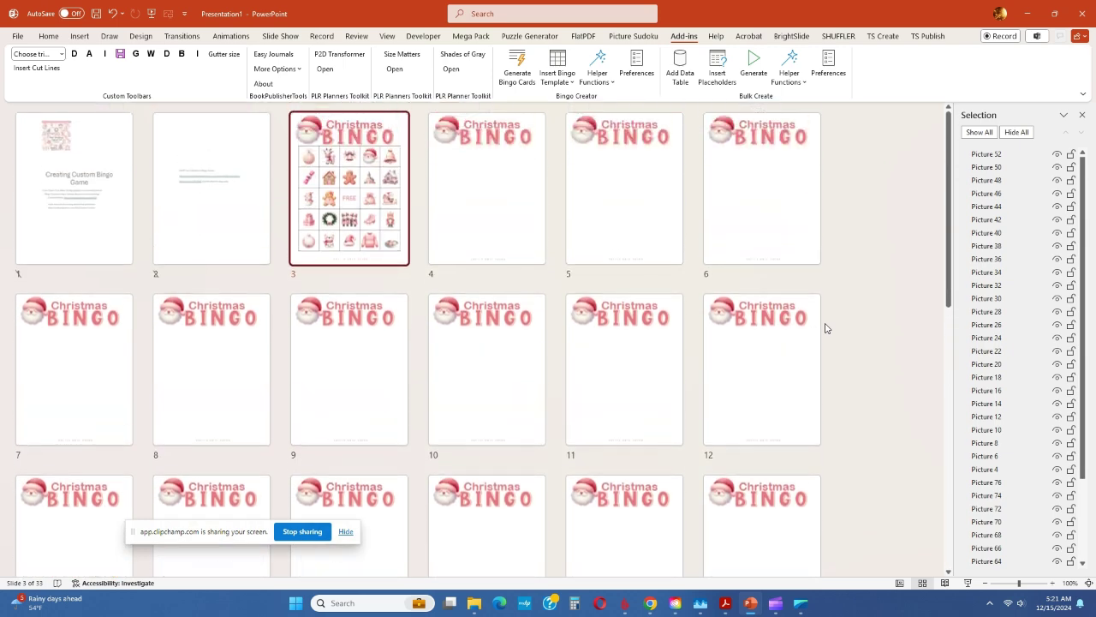
- Examine the generated Christmas bingo cards across all slides in the sorter, checking that each grid is filled with shuffled pictures
{"action": "scroll", "coordinate": [825, 327], "scroll_direction": "down", "scroll_amount": 5}
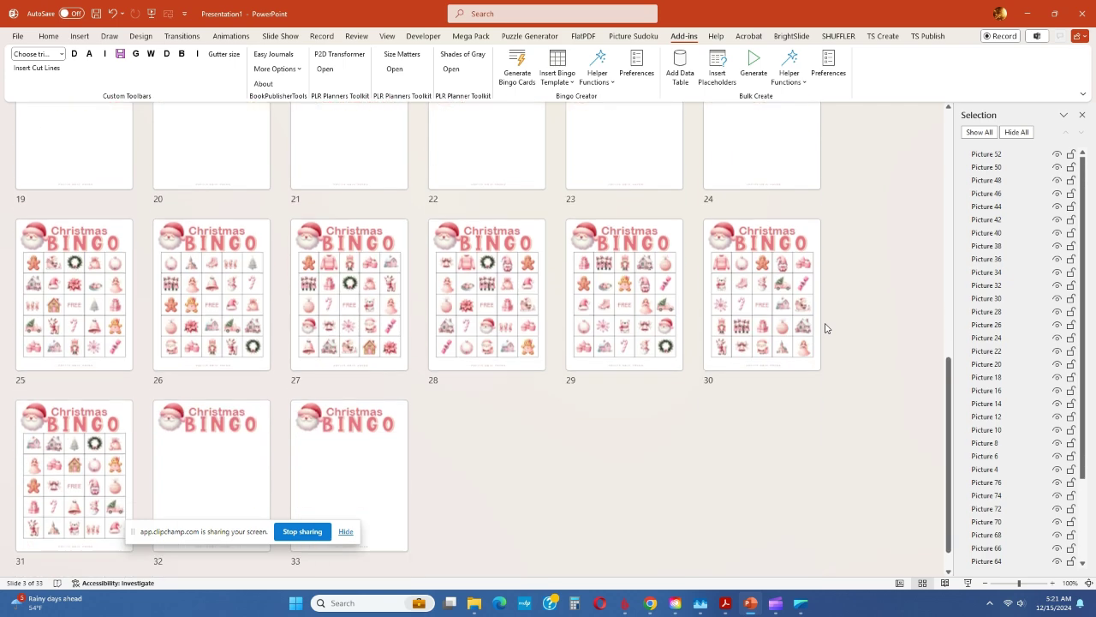
{"action": "scroll", "coordinate": [577, 287], "scroll_direction": "up", "scroll_amount": 3}
{"action": "scroll", "coordinate": [578, 287], "scroll_direction": "up", "scroll_amount": 3}
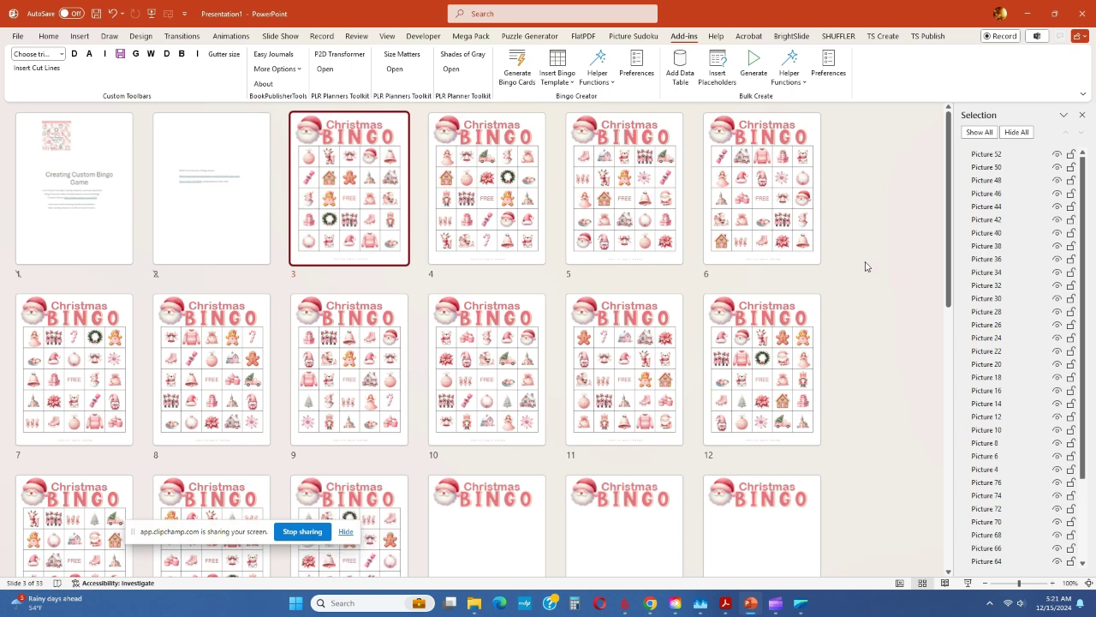
{"action": "scroll", "coordinate": [865, 266], "scroll_direction": "down", "scroll_amount": 4}
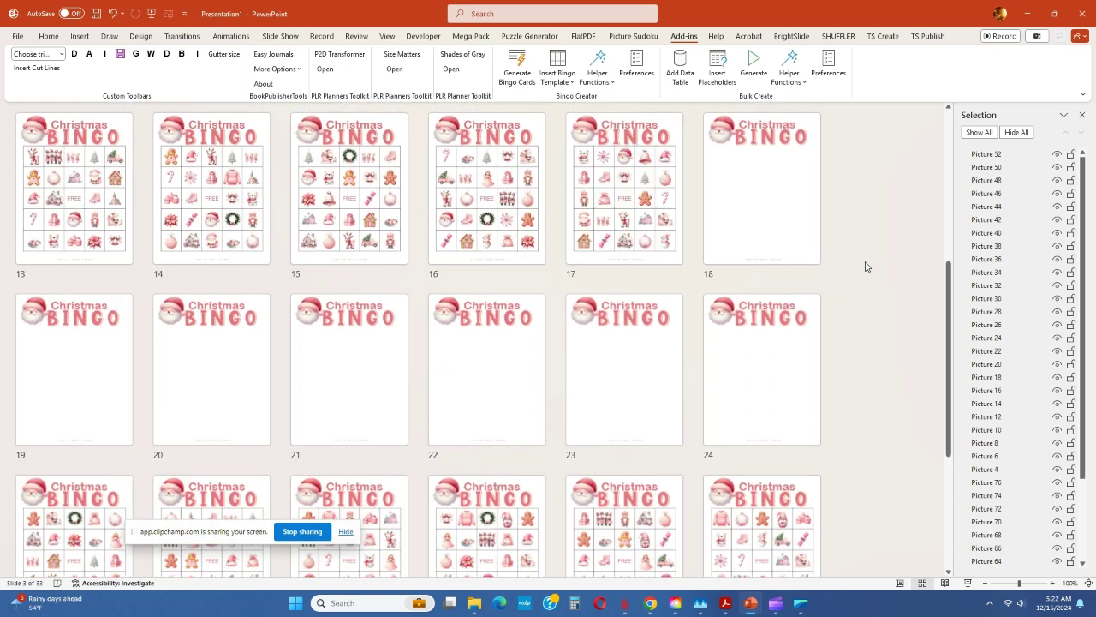
{"action": "scroll", "coordinate": [863, 266], "scroll_direction": "down", "scroll_amount": 3}
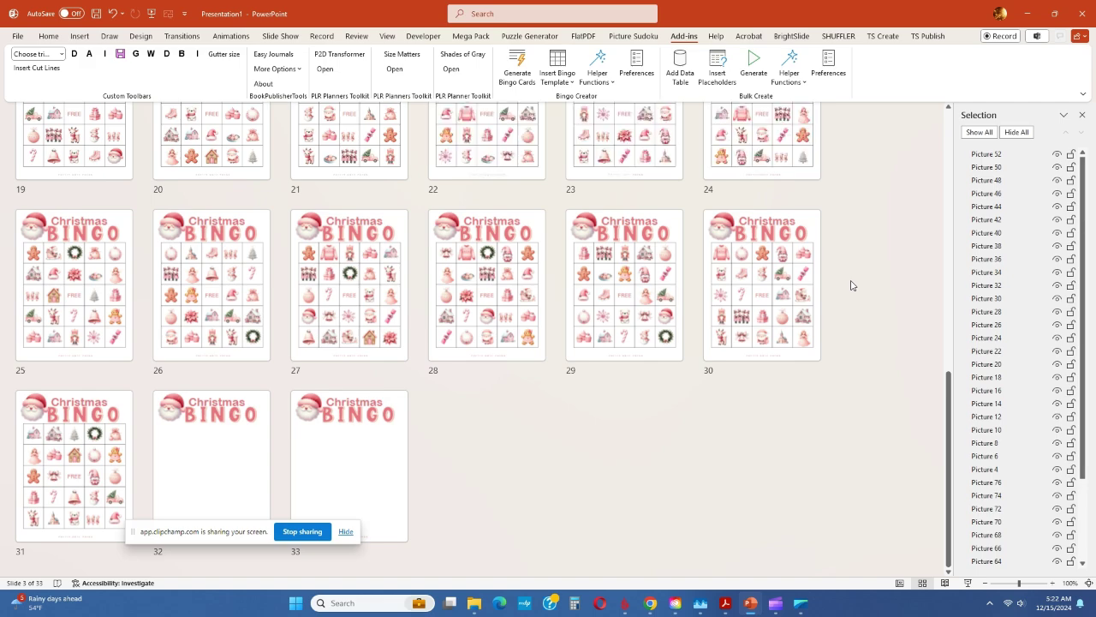
{"action": "scroll", "coordinate": [850, 285], "scroll_direction": "up", "scroll_amount": 7}
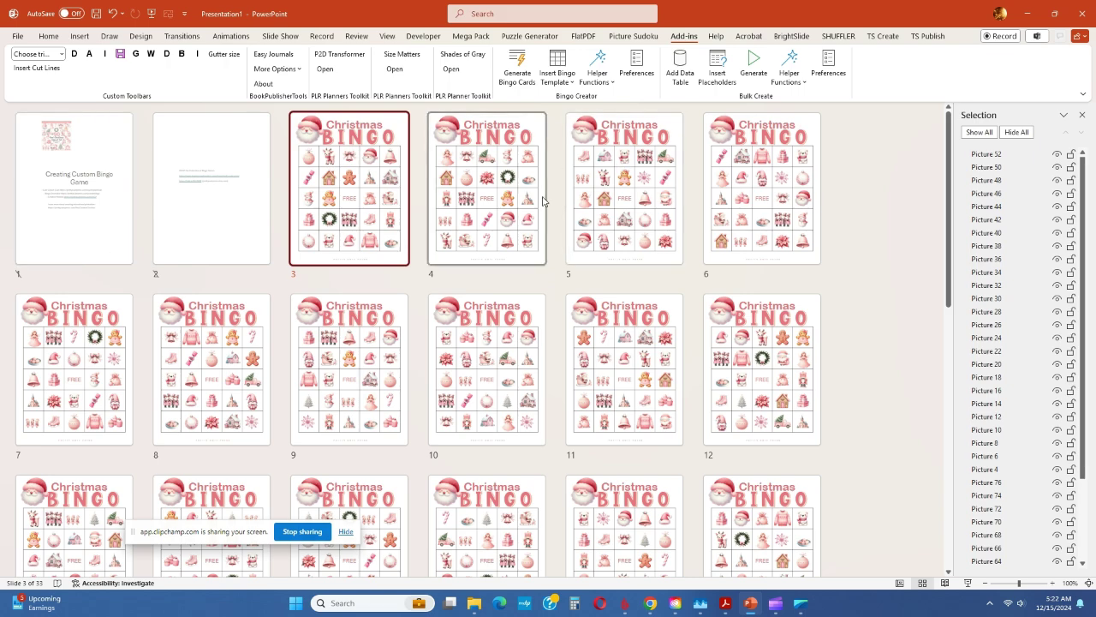
{"action": "scroll", "coordinate": [685, 248], "scroll_direction": "down", "scroll_amount": 5}
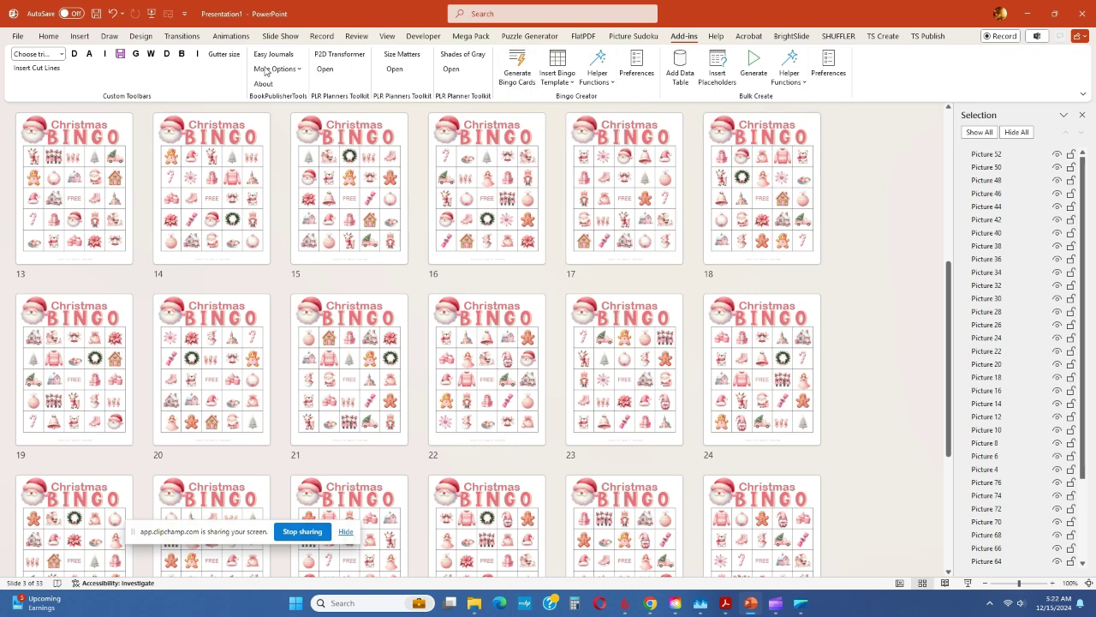
- Bring up the Acrobat PDF creation commands and check the finished bingo cards through slide 33
{"action": "left_click", "coordinate": [747, 35]}
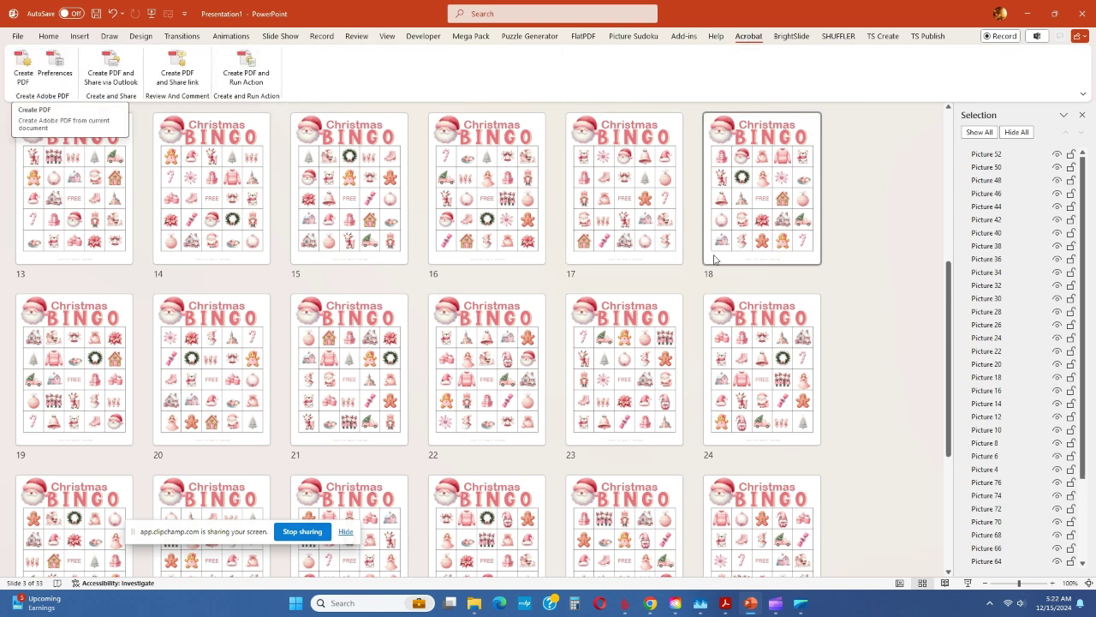
{"action": "scroll", "coordinate": [612, 324], "scroll_direction": "up", "scroll_amount": 5}
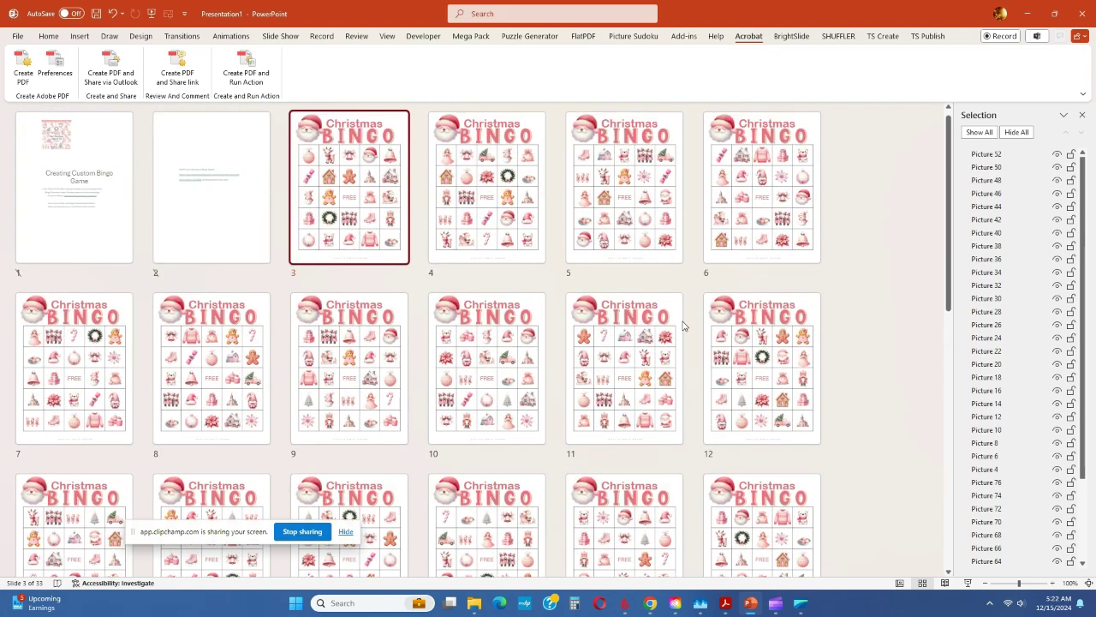
{"action": "scroll", "coordinate": [745, 426], "scroll_direction": "down", "scroll_amount": 6}
{"action": "scroll", "coordinate": [745, 425], "scroll_direction": "down", "scroll_amount": 2}
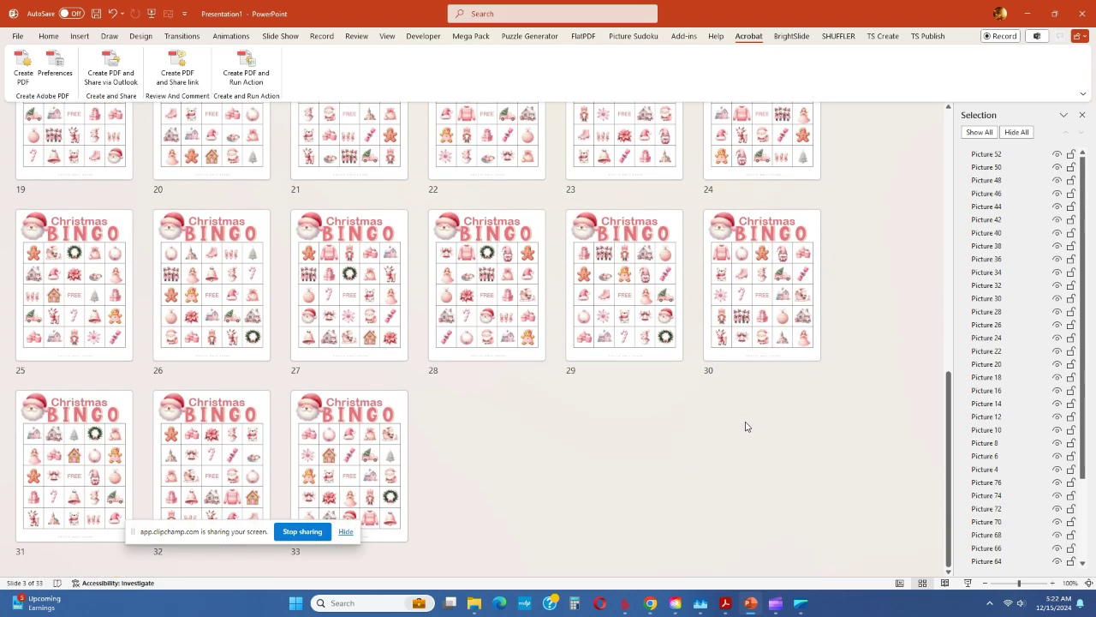
{"action": "scroll", "coordinate": [324, 432], "scroll_direction": "up", "scroll_amount": 6}
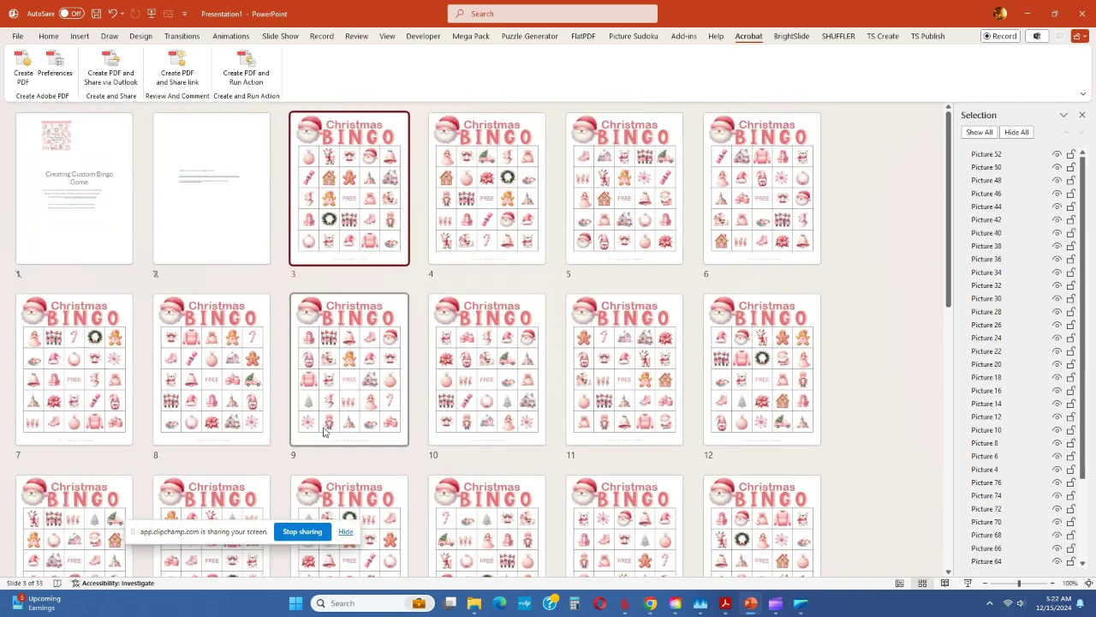
{"action": "left_click", "coordinate": [48, 38]}
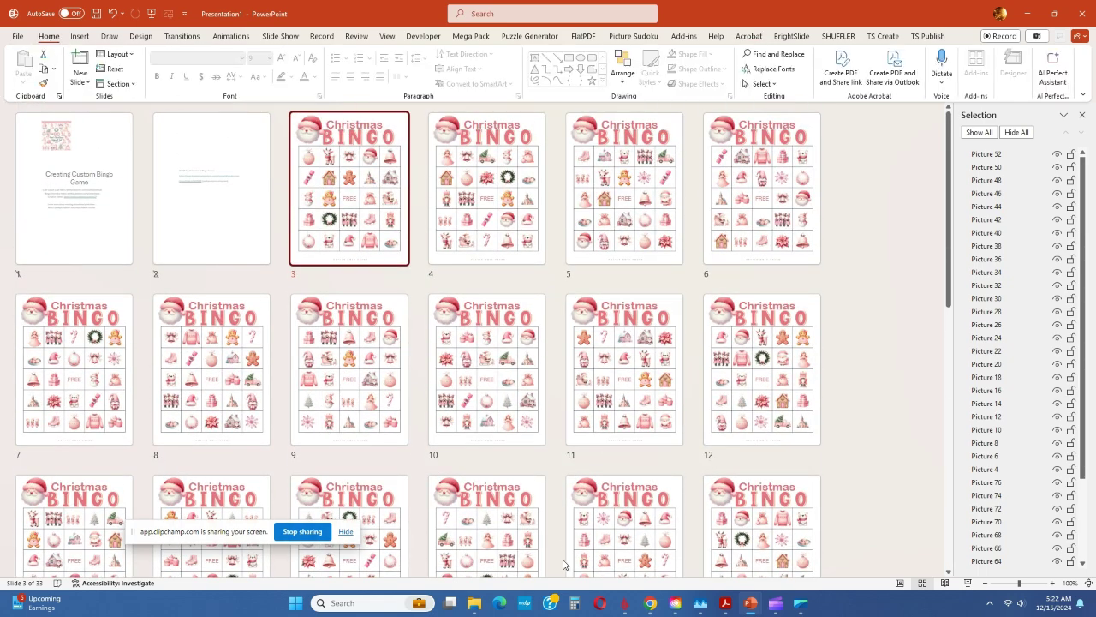
- Switch to the Holiday Gingerbread Bingo presentation and close its slide master view
{"action": "mouse_move", "coordinate": [751, 603]}
{"action": "left_click", "coordinate": [804, 565]}
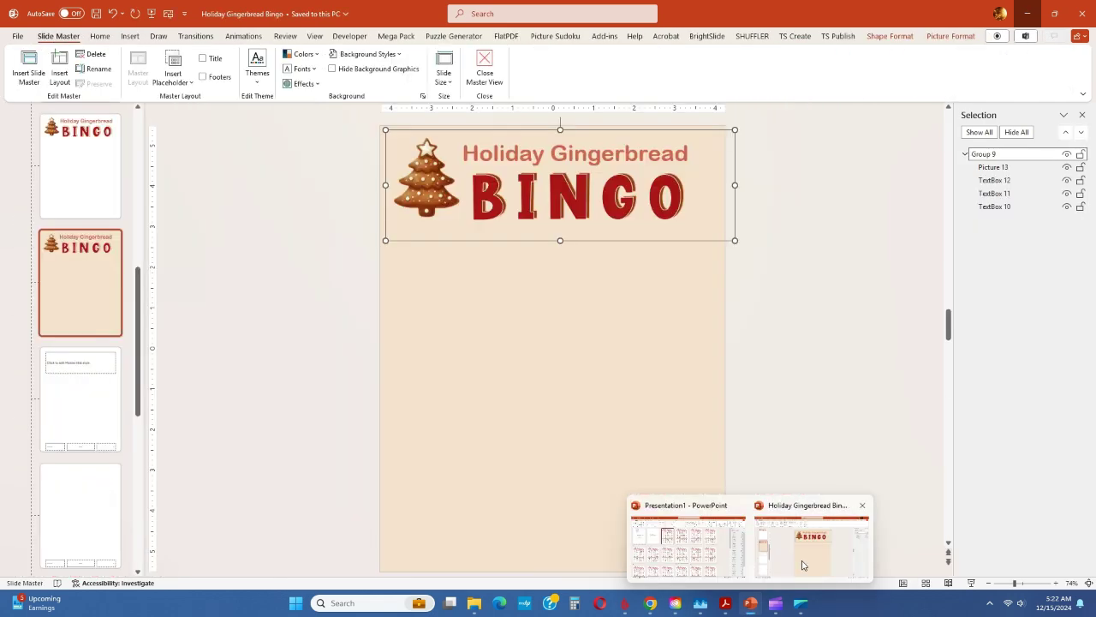
{"action": "scroll", "coordinate": [71, 284], "scroll_direction": "down", "scroll_amount": 5}
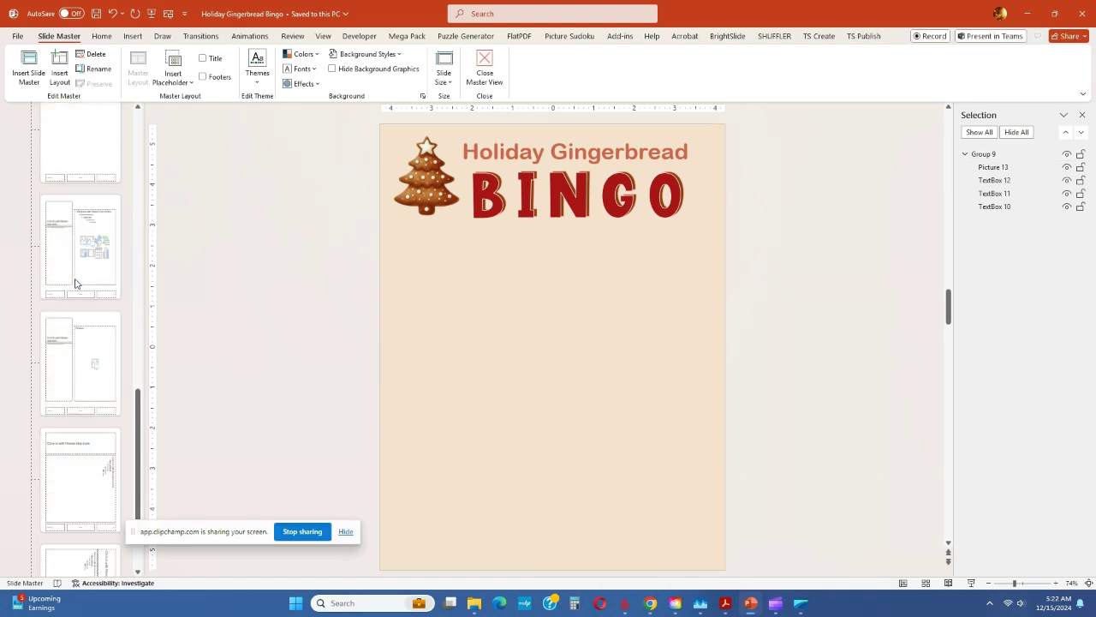
{"action": "left_click", "coordinate": [484, 75]}
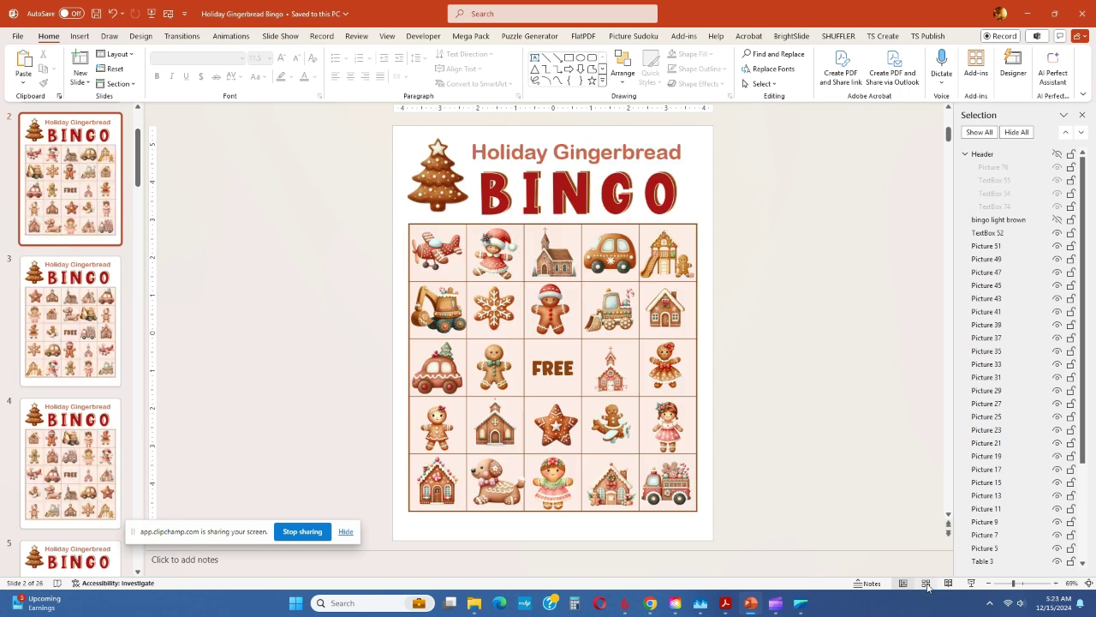
- Show the Holiday Gingerbread Bingo slides in Slide Sorter view and examine the cards through the last slide
{"action": "left_click_drag", "start_coordinate": [139, 167], "coordinate": [173, 524]}
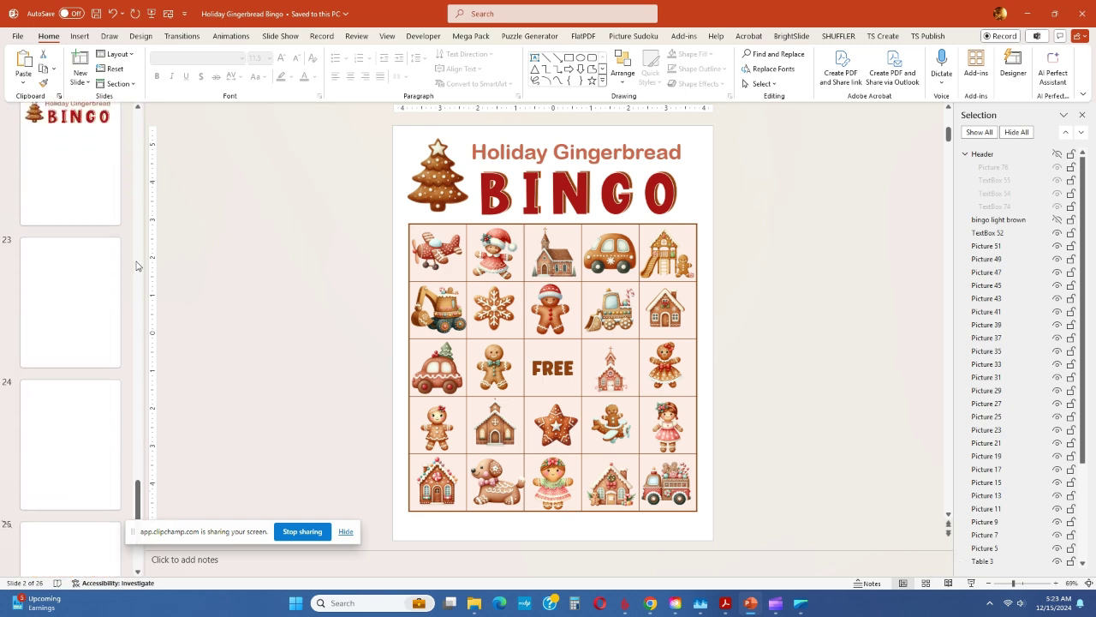
{"action": "left_click", "coordinate": [928, 585]}
{"action": "scroll", "coordinate": [763, 281], "scroll_direction": "down", "scroll_amount": 3}
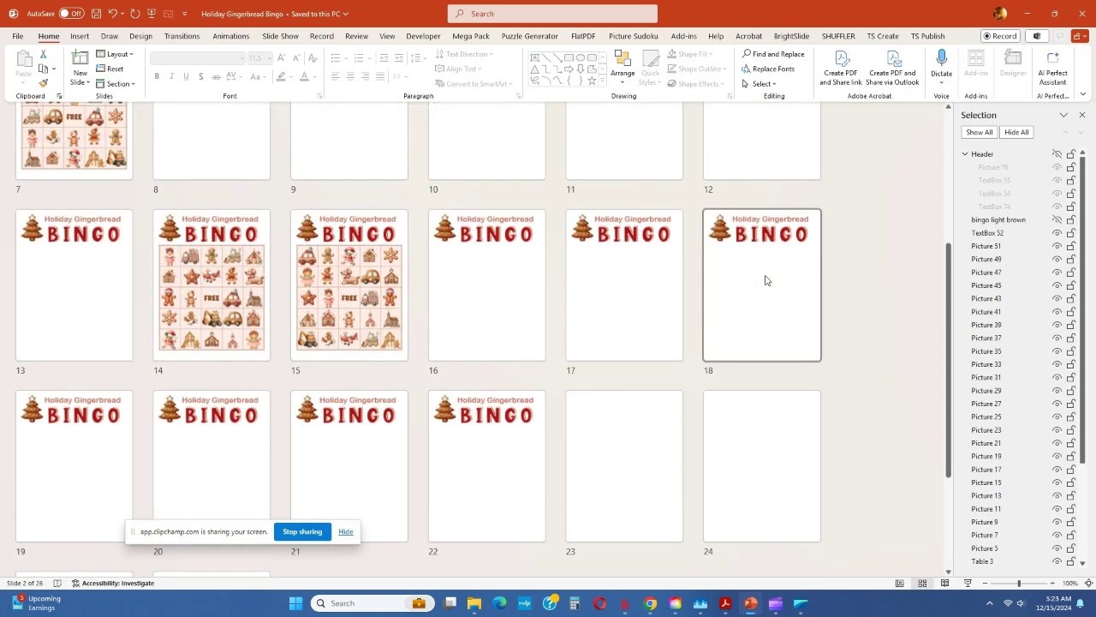
{"action": "scroll", "coordinate": [766, 281], "scroll_direction": "down", "scroll_amount": 2}
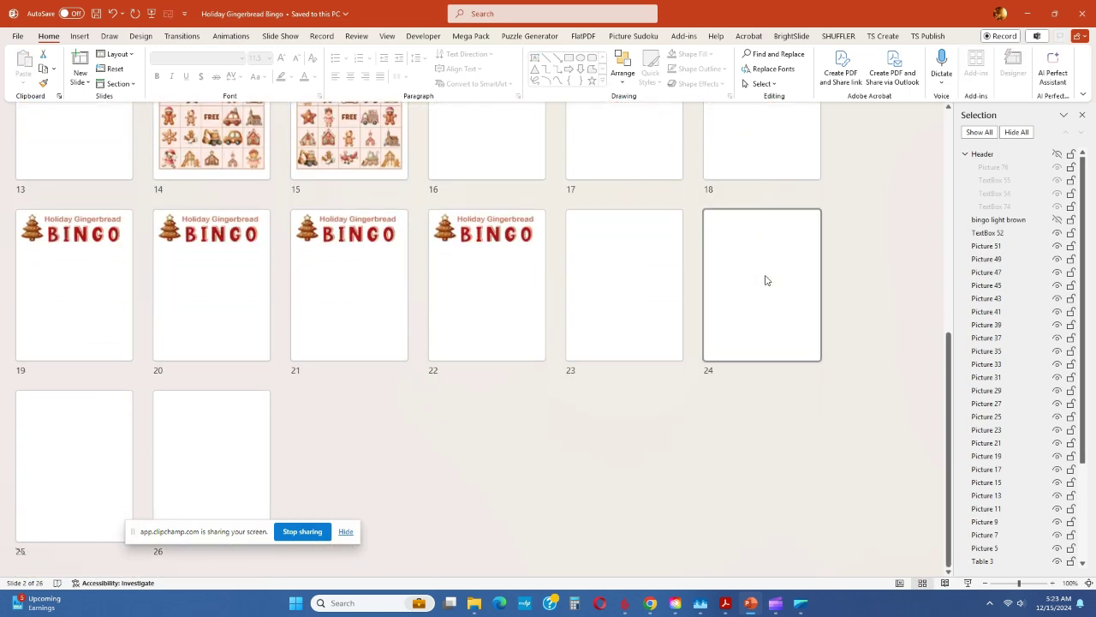
{"action": "scroll", "coordinate": [766, 280], "scroll_direction": "up", "scroll_amount": 3}
{"action": "scroll", "coordinate": [766, 280], "scroll_direction": "down", "scroll_amount": 3}
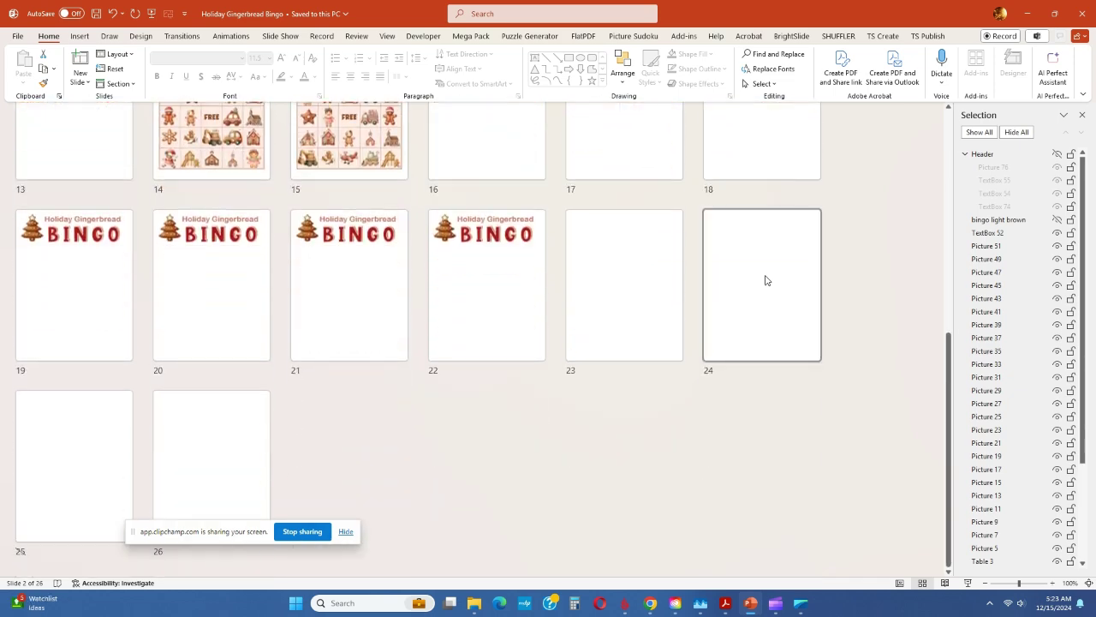